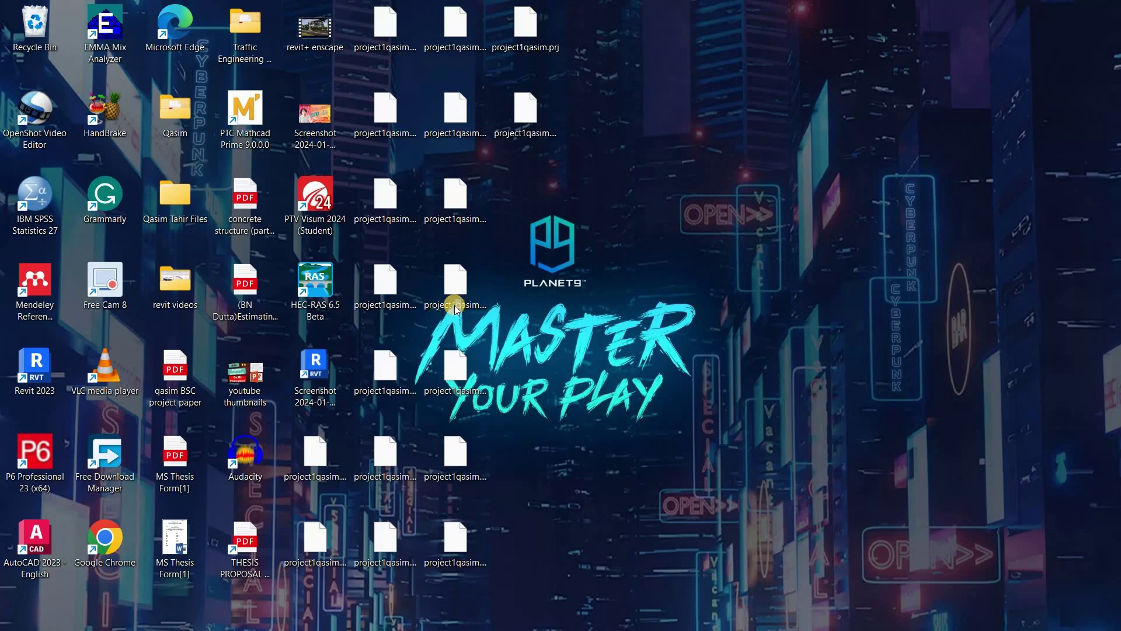
# Step: Launch HEC-RAS 6.5 and open the 'project 1 qasim' project from OneDrive\Desktop
pyautogui.doubleClick(321, 283)
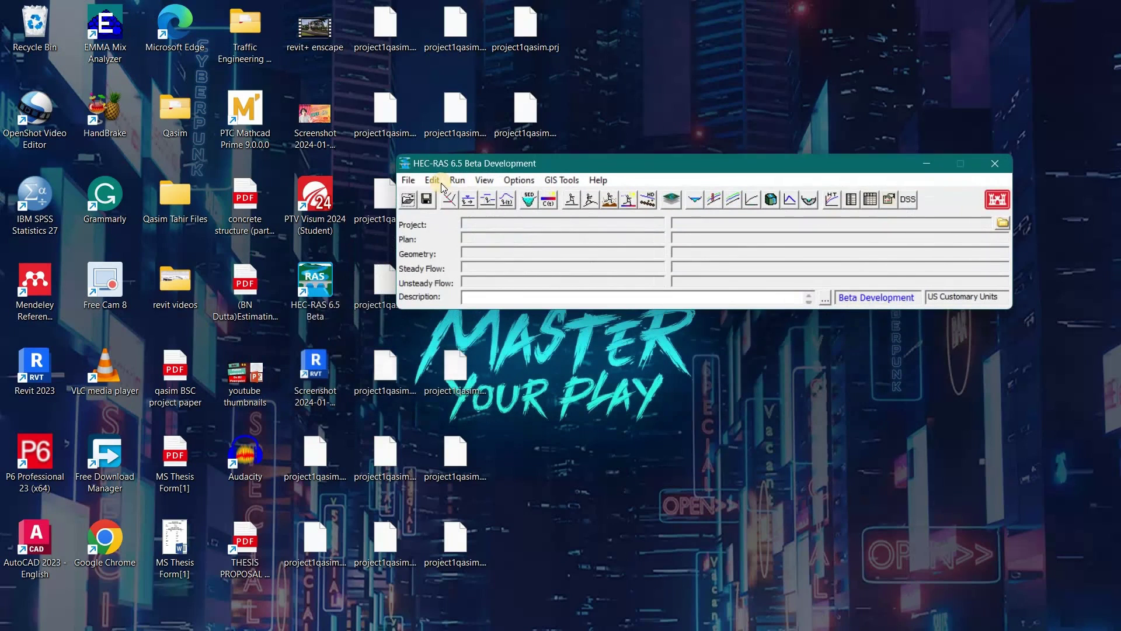
pyautogui.click(413, 178)
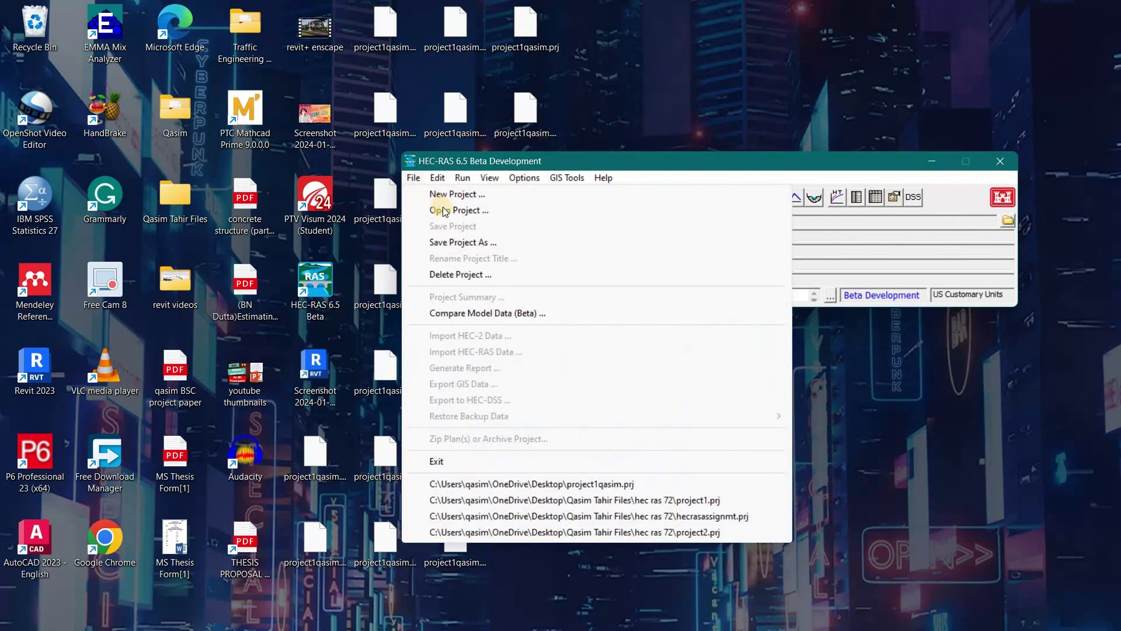
pyautogui.click(485, 209)
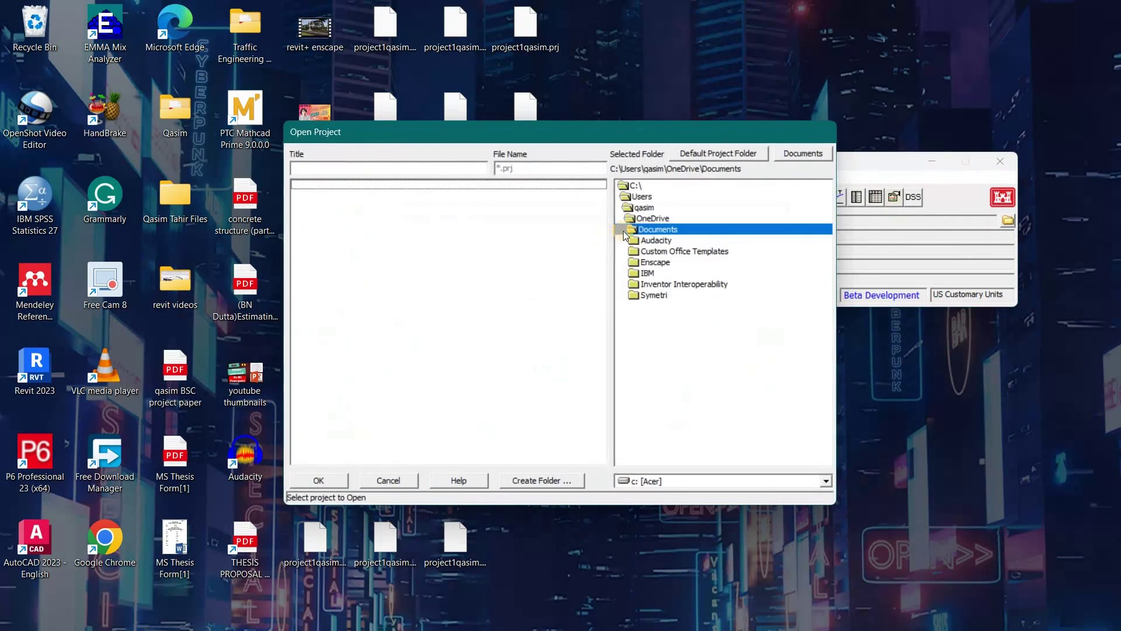
pyautogui.doubleClick(636, 220)
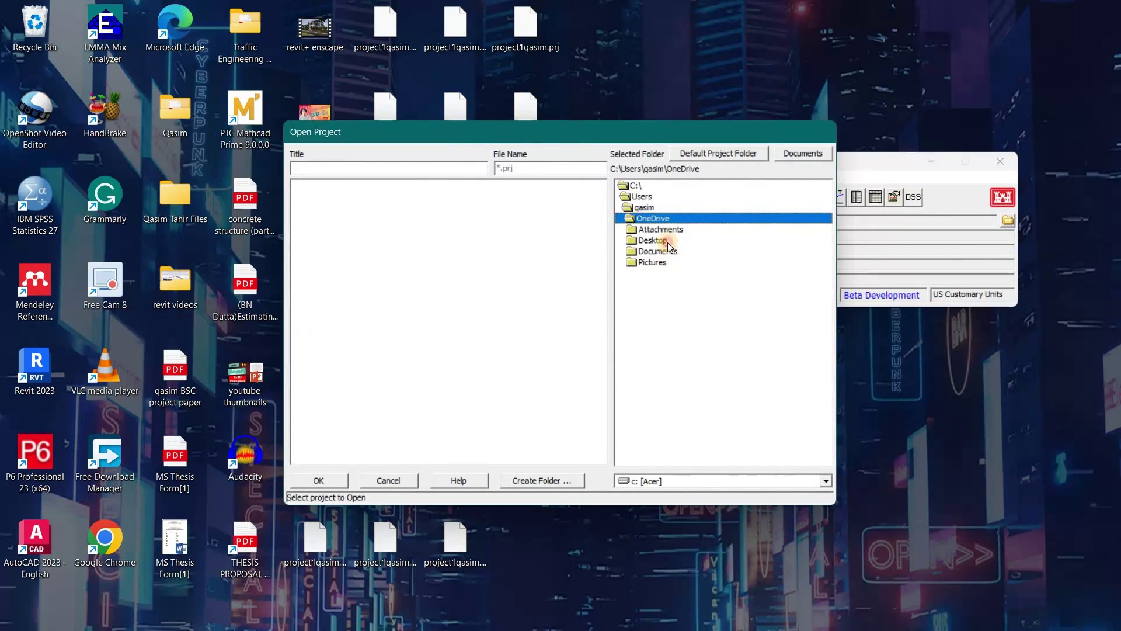
pyautogui.doubleClick(668, 243)
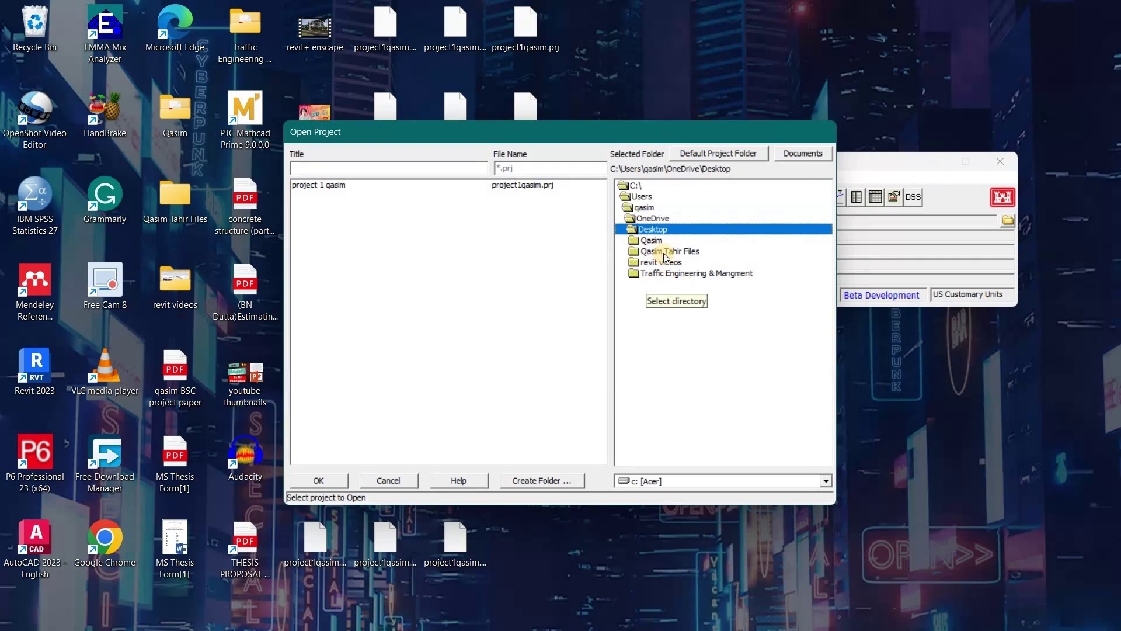
pyautogui.click(339, 187)
pyautogui.doubleClick(350, 186)
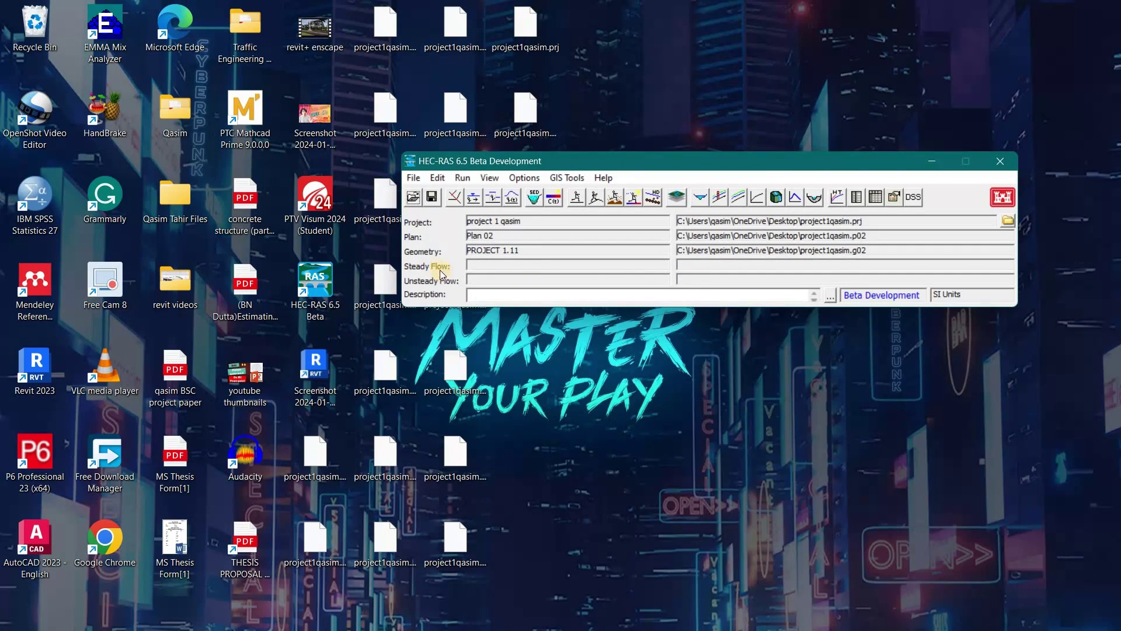
# Step: Open the Geometric Data editor showing the PROJECT 1.11 river network schematic
pyautogui.click(453, 200)
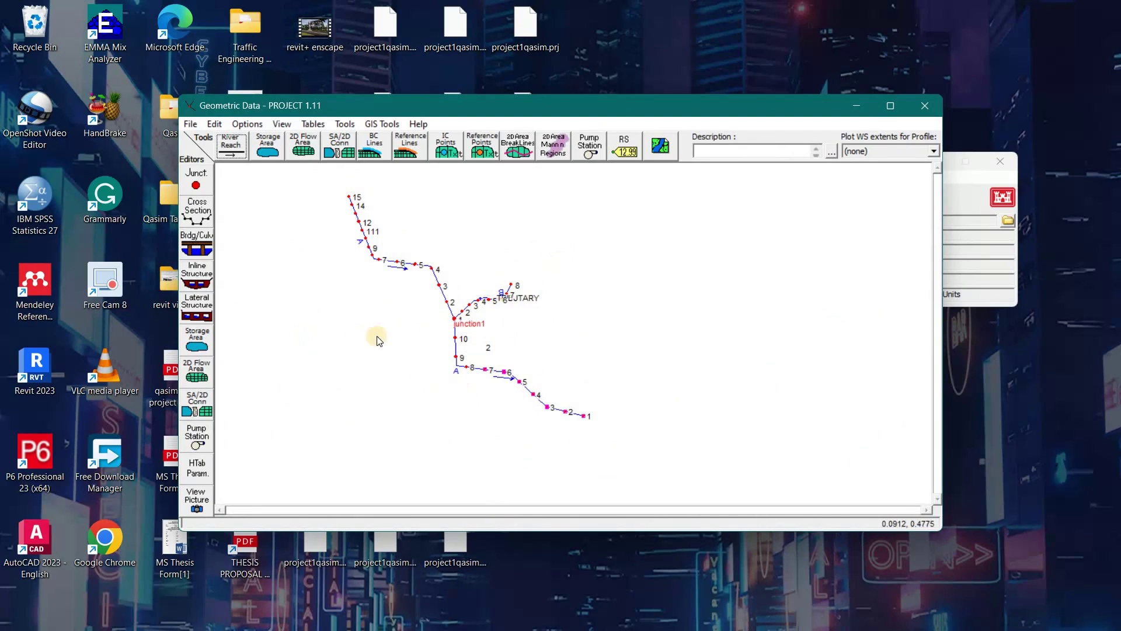
# Step: Open Cross Section Data and step downstream from station 15 to station 6
pyautogui.click(190, 204)
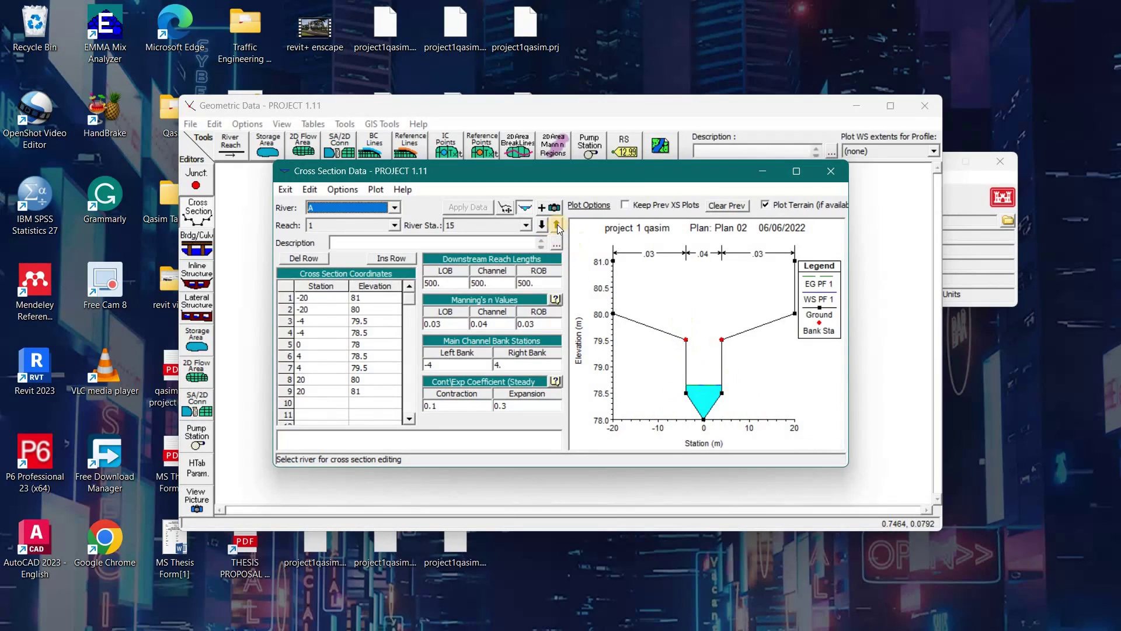
pyautogui.click(543, 225)
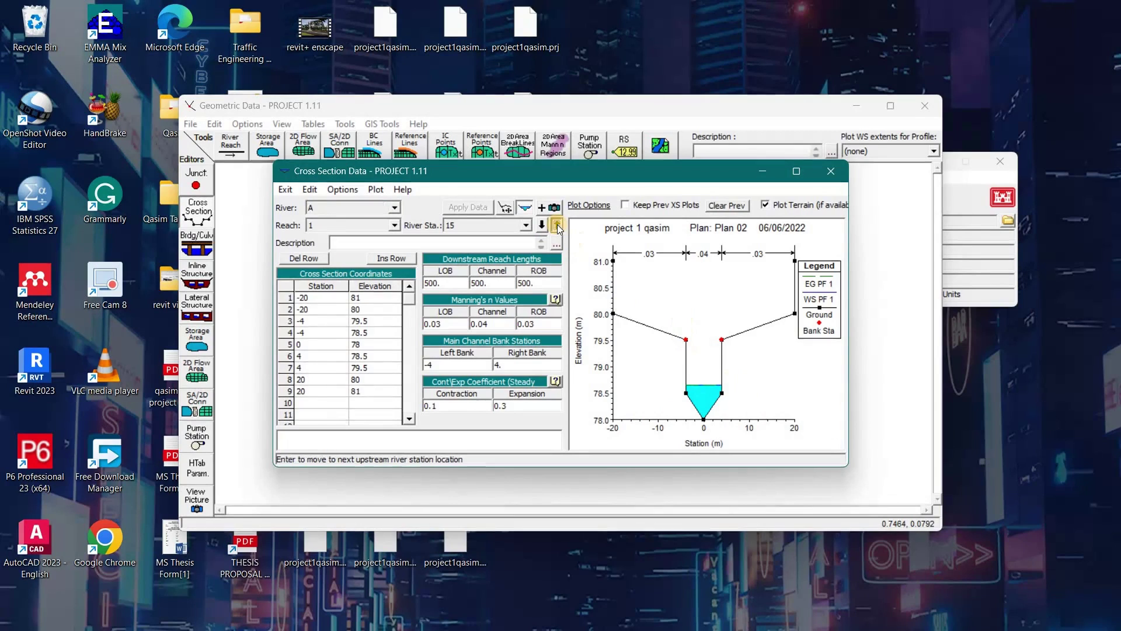
pyautogui.click(542, 224)
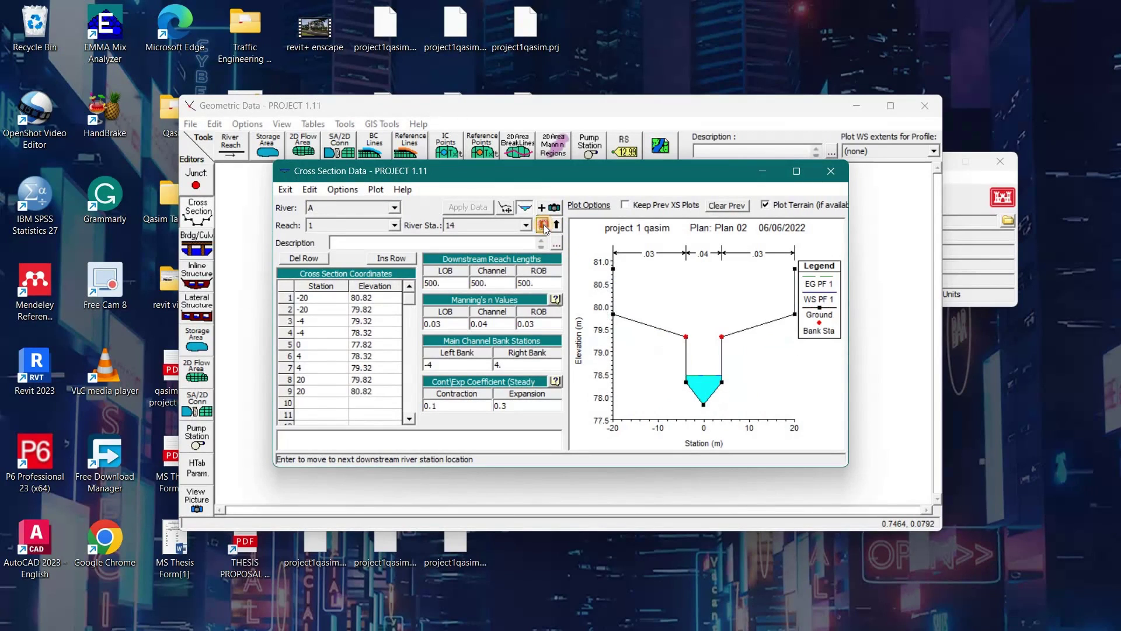
pyautogui.click(544, 224)
pyautogui.click(545, 225)
pyautogui.click(544, 224)
pyautogui.click(542, 225)
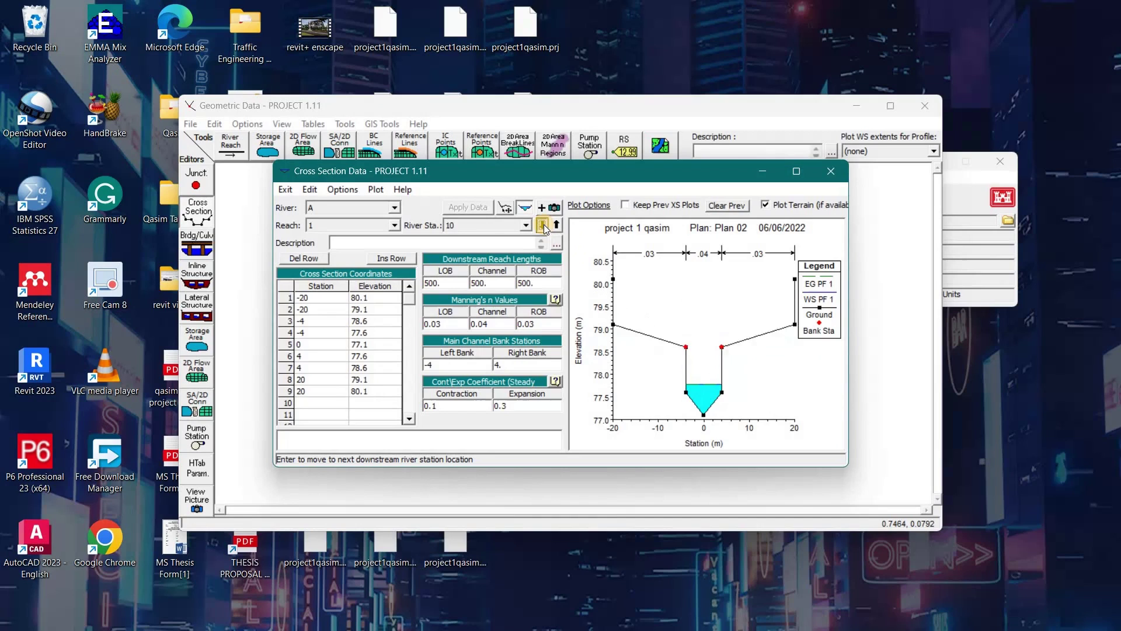
pyautogui.click(543, 225)
pyautogui.click(543, 225)
pyautogui.click(543, 225)
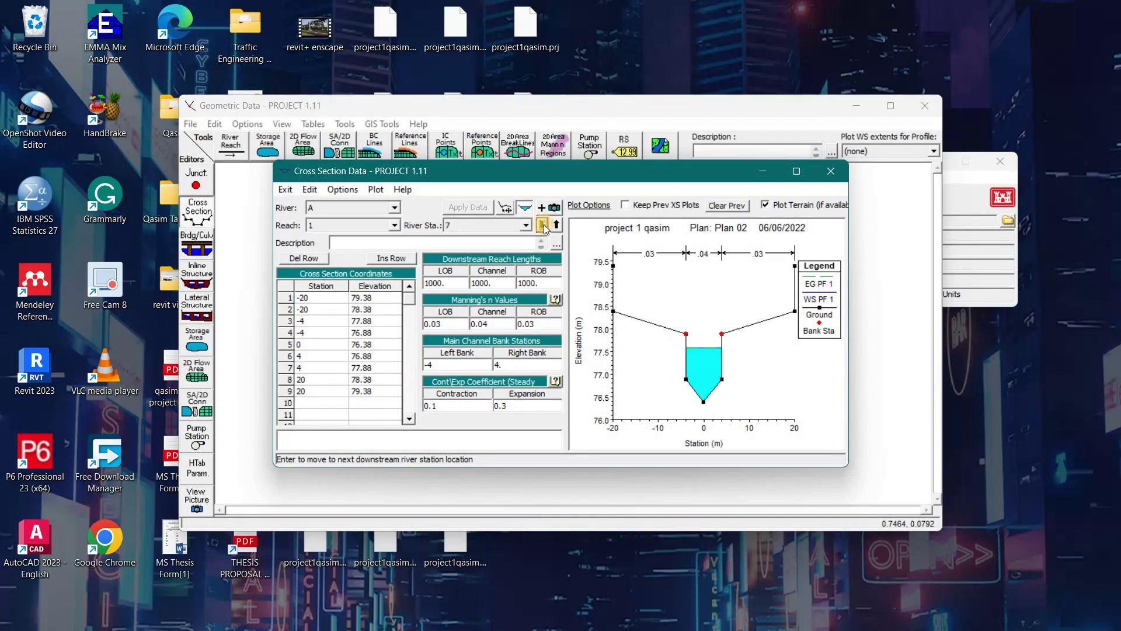
pyautogui.click(543, 224)
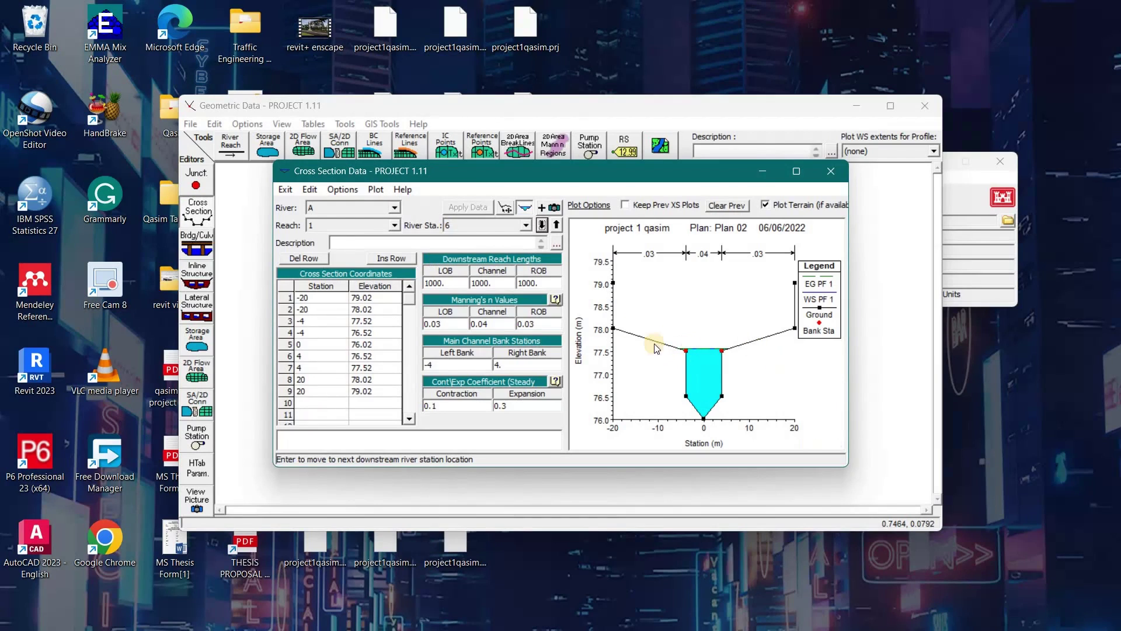
# Step: Continue down to station 1, then step back up to station 5
pyautogui.click(540, 227)
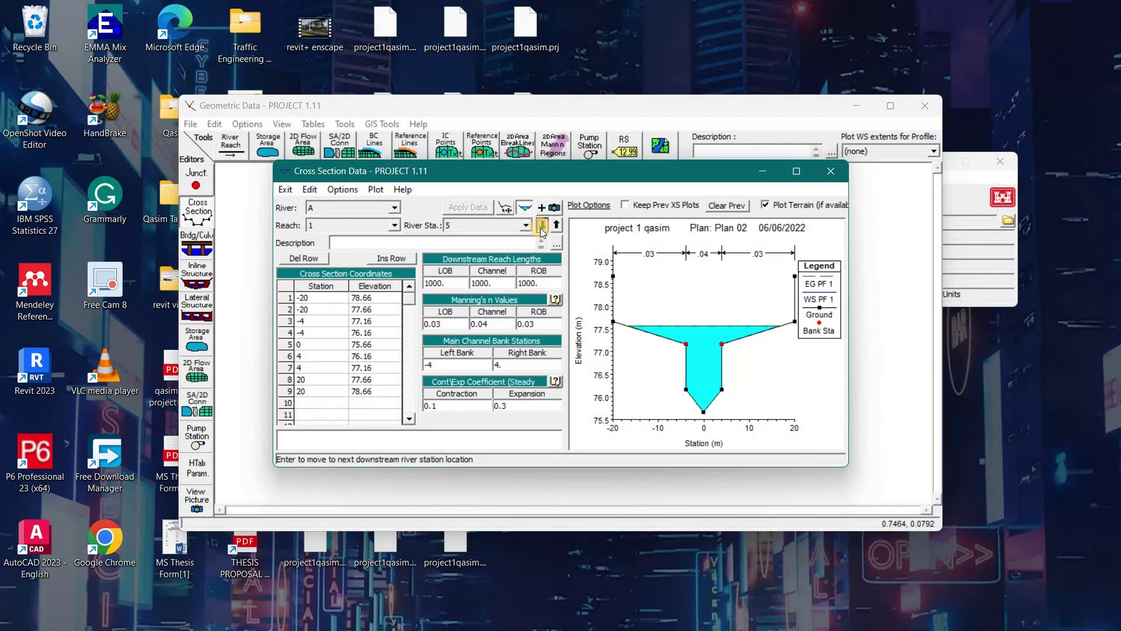
pyautogui.click(541, 227)
pyautogui.click(540, 227)
pyautogui.click(541, 228)
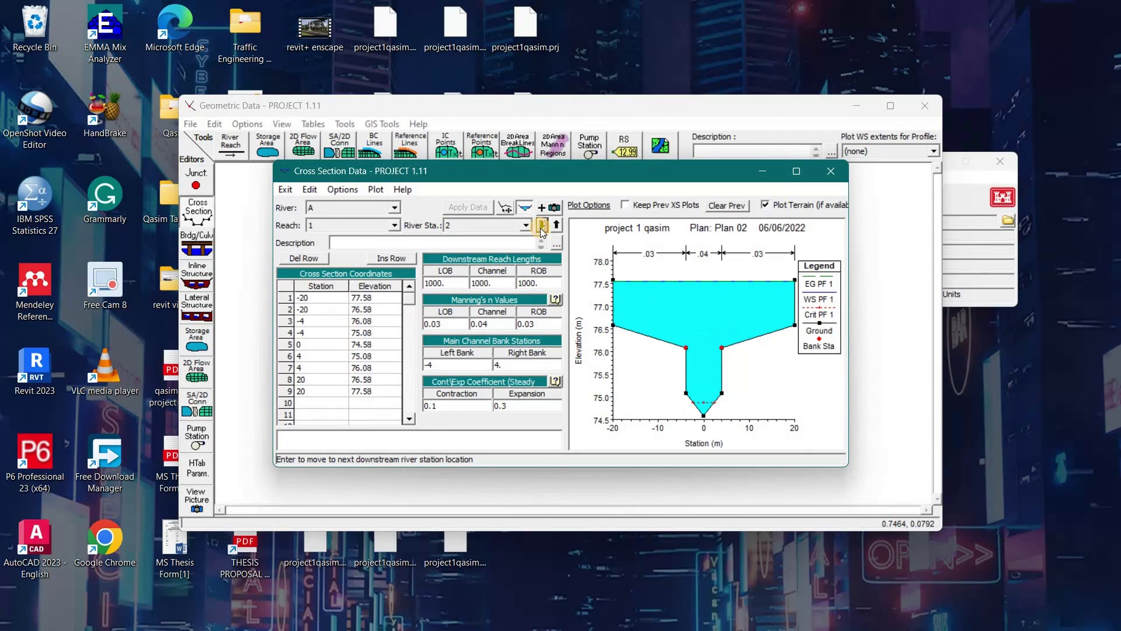
pyautogui.click(540, 228)
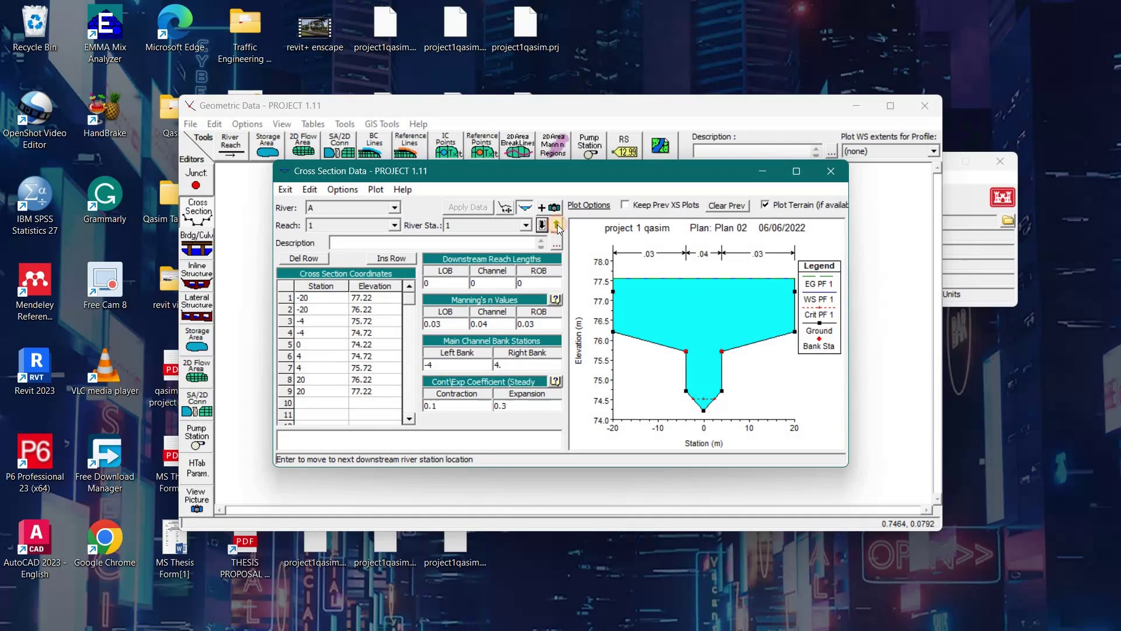
pyautogui.click(557, 224)
pyautogui.click(557, 224)
pyautogui.click(557, 224)
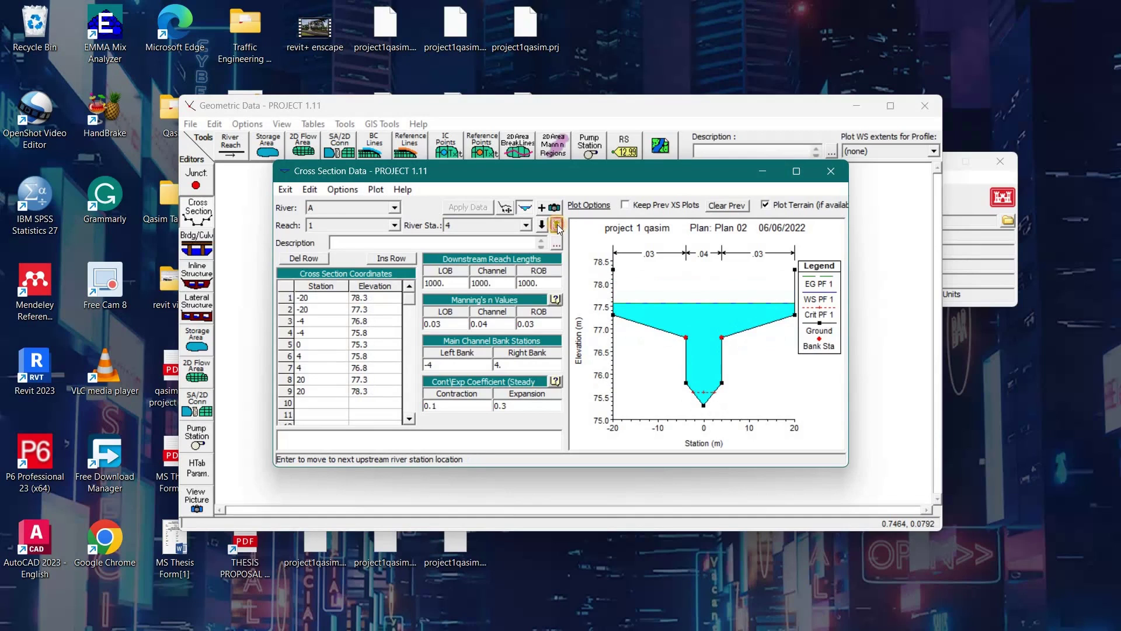
pyautogui.press('Return')
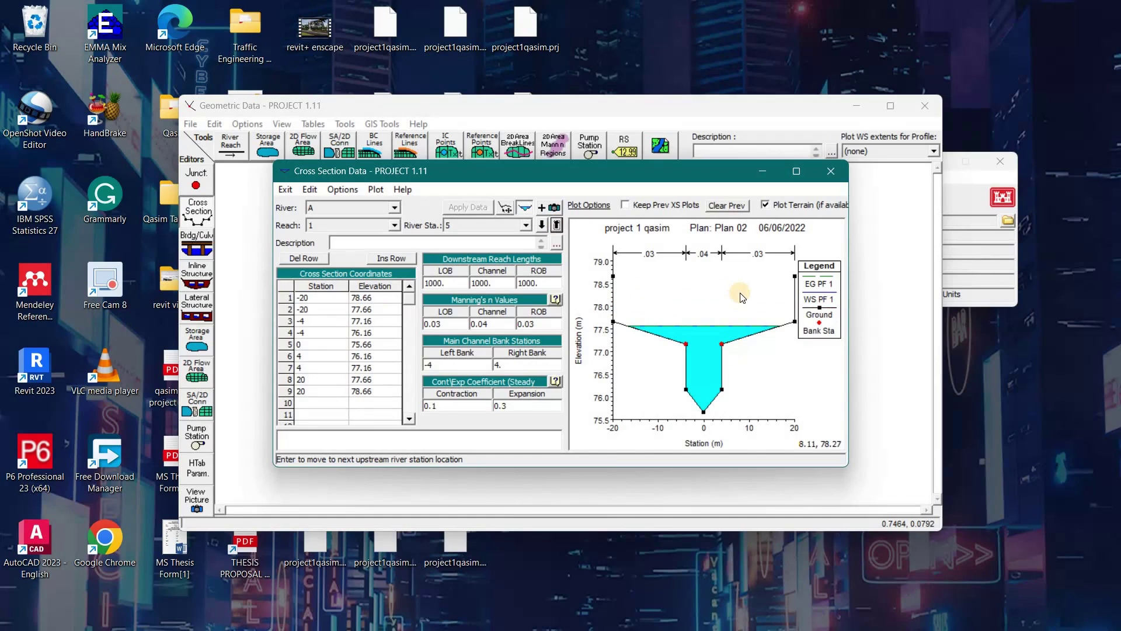
# Step: Go up to river station 6 and move the Cross Section Data window to the upper left
pyautogui.click(556, 228)
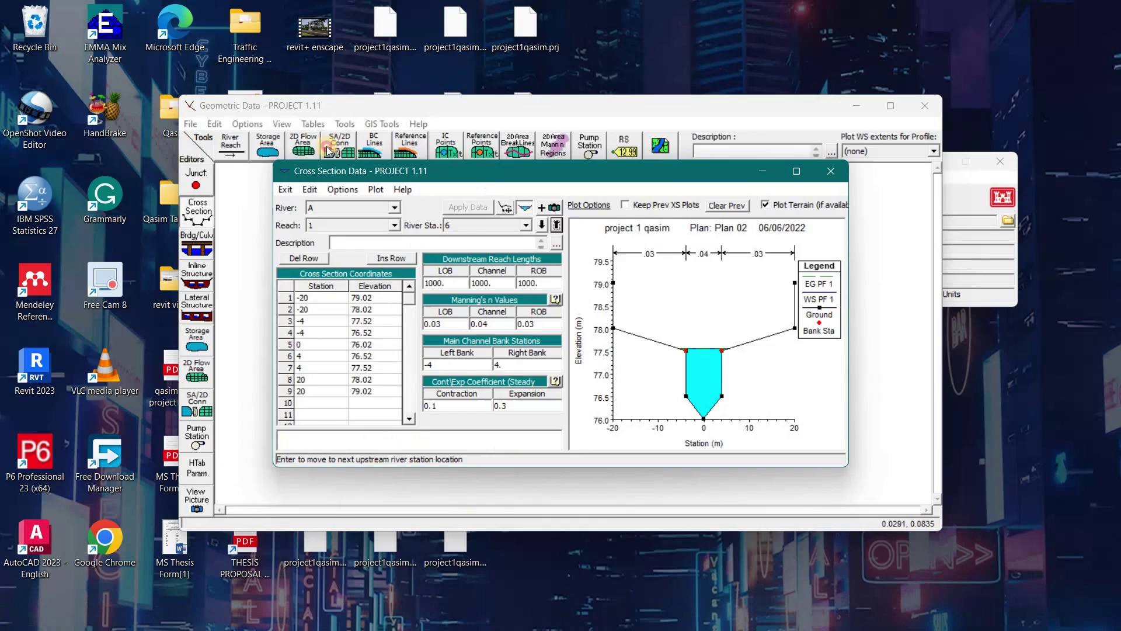
pyautogui.moveTo(493, 173); pyautogui.dragTo(239, 131)
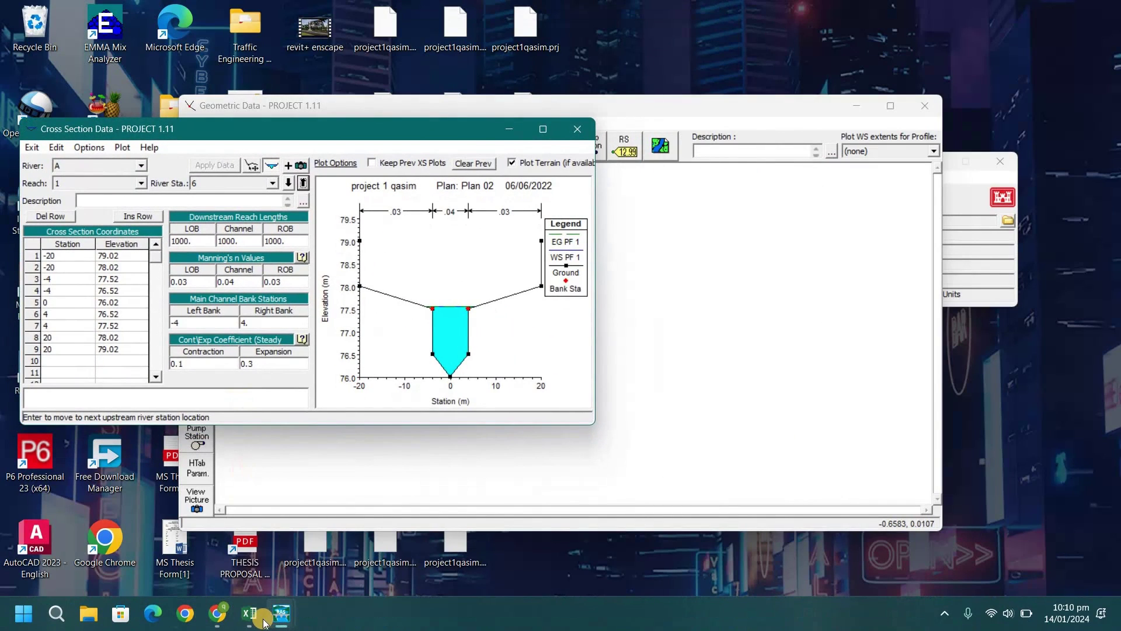
# Step: Bring up the flood modelling workbook and resize Excel beside the HEC-RAS cross-section plot
pyautogui.moveTo(256, 620)
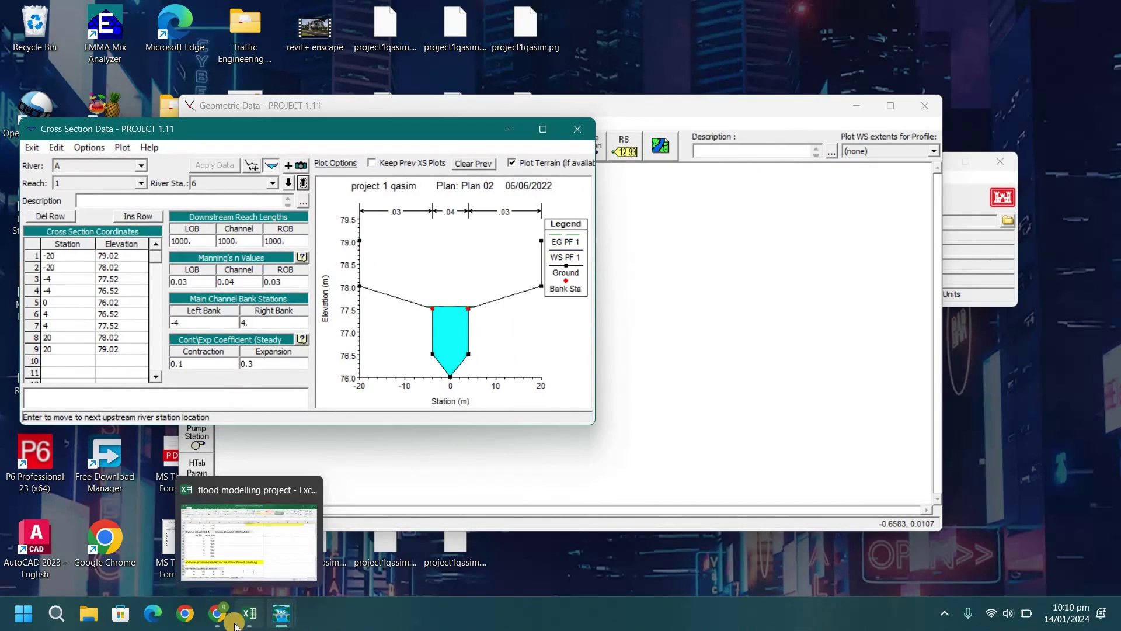
pyautogui.click(252, 556)
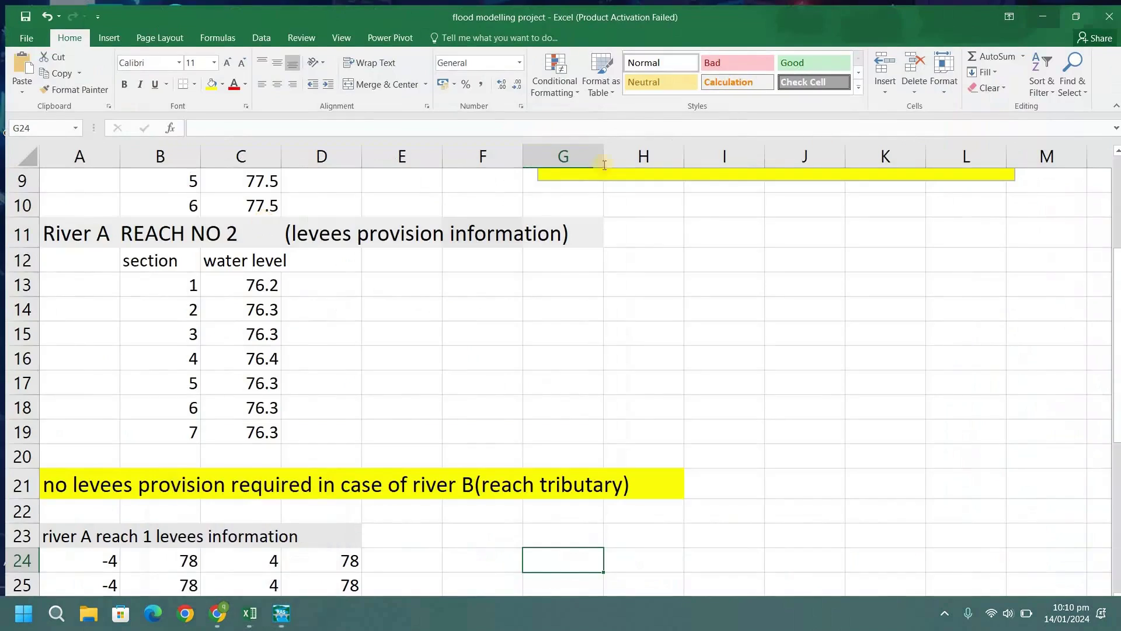
pyautogui.click(1082, 13)
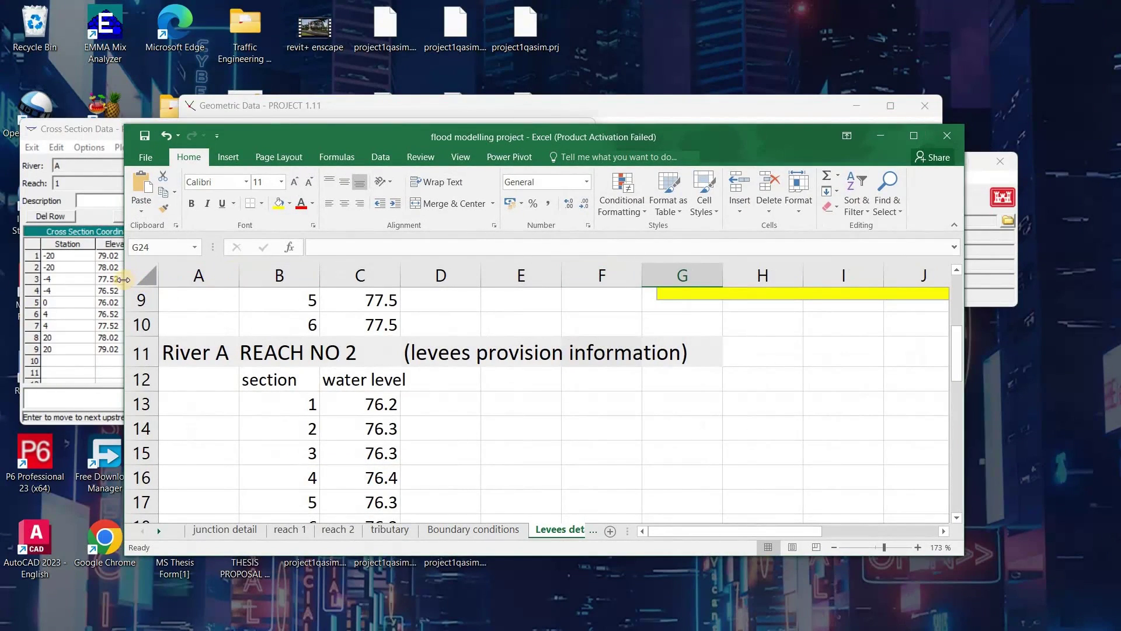
pyautogui.moveTo(122, 279); pyautogui.dragTo(649, 279)
pyautogui.moveTo(964, 296); pyautogui.dragTo(1103, 292)
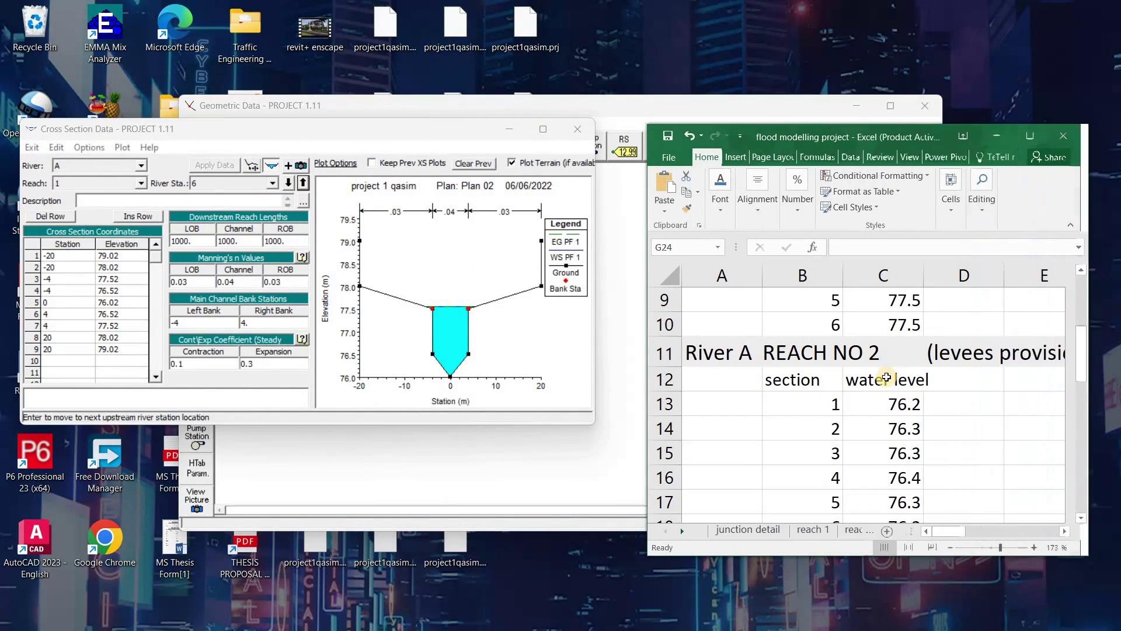
pyautogui.scroll(-5, 811, 312)
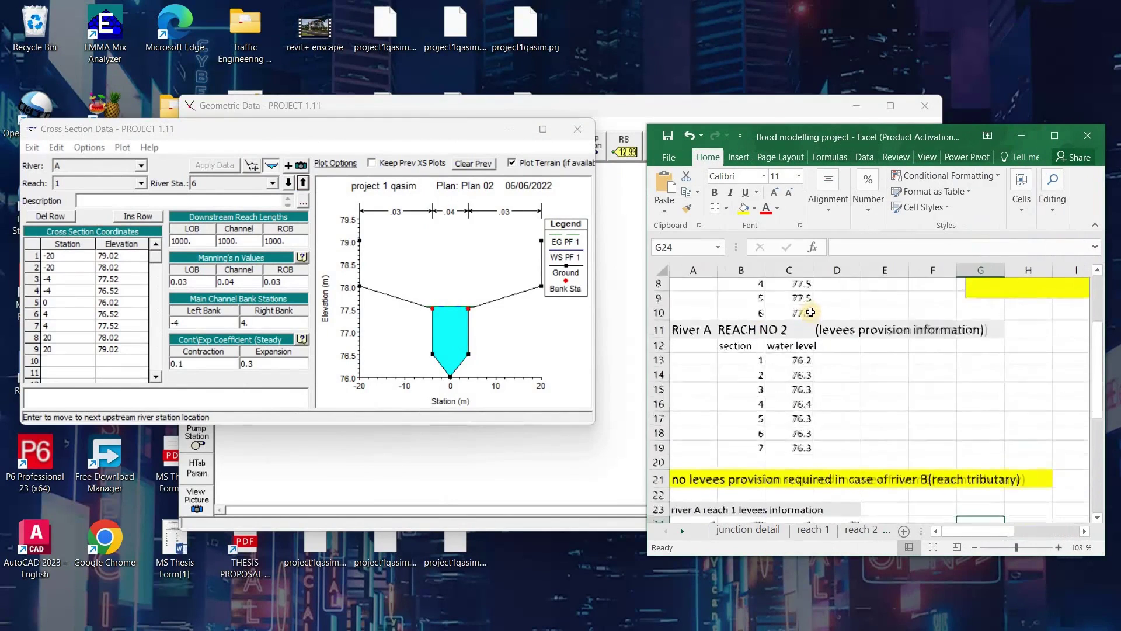
pyautogui.scroll(1, 755, 370)
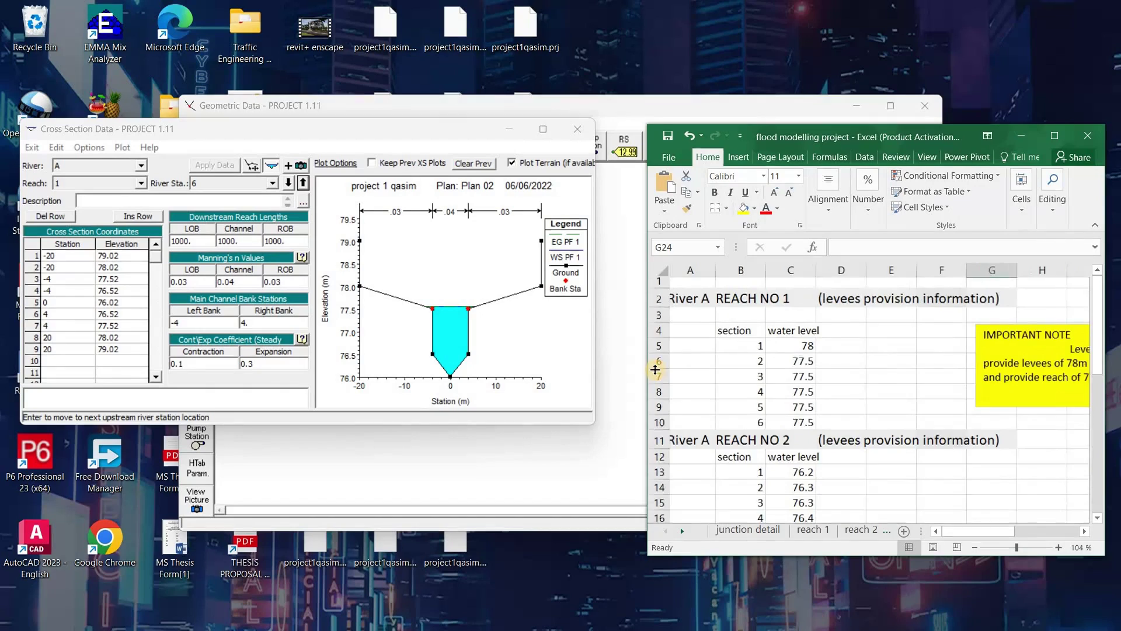
# Step: Check the WS and EG PF 1 points on the station 6 plot, then minimize Geometric Data
pyautogui.click(737, 379)
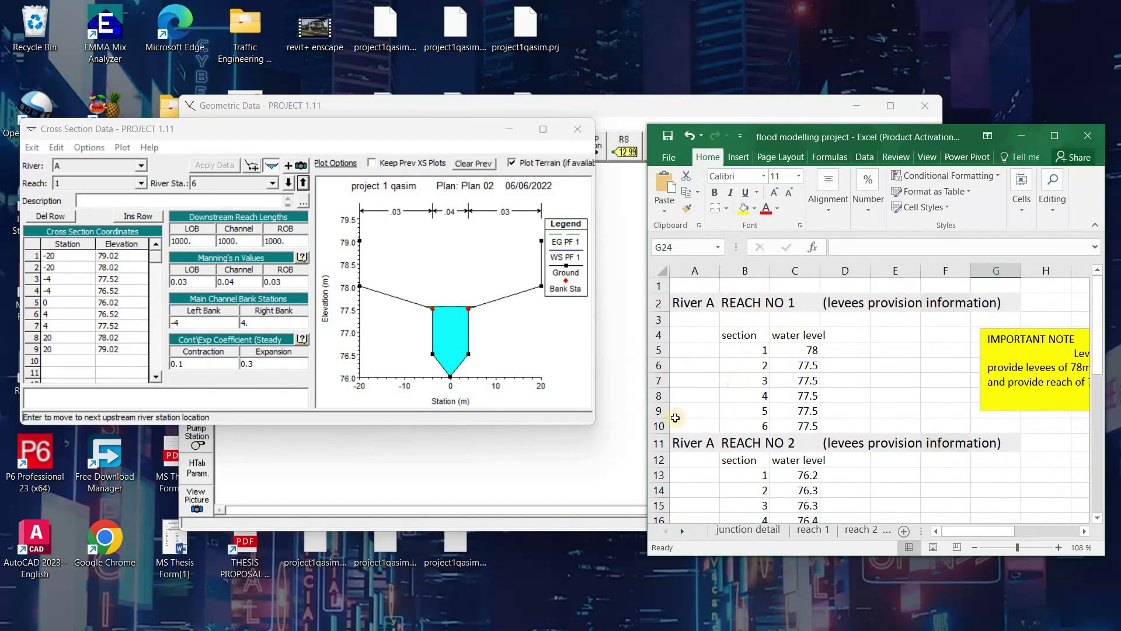
pyautogui.click(449, 309)
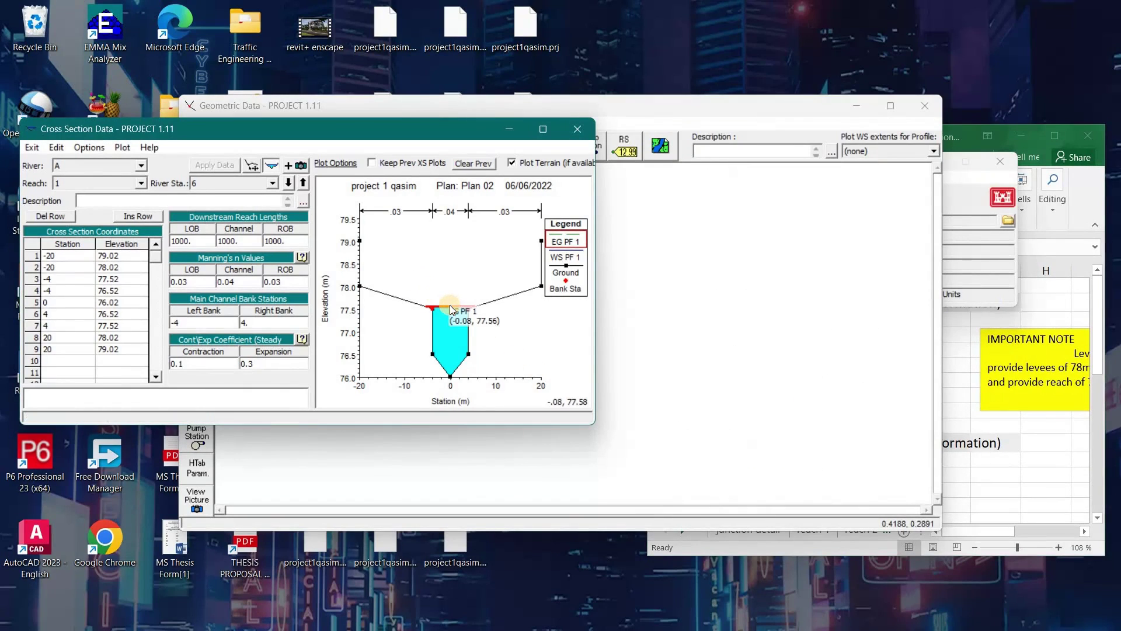
pyautogui.click(450, 308)
pyautogui.click(853, 108)
pyautogui.click(857, 105)
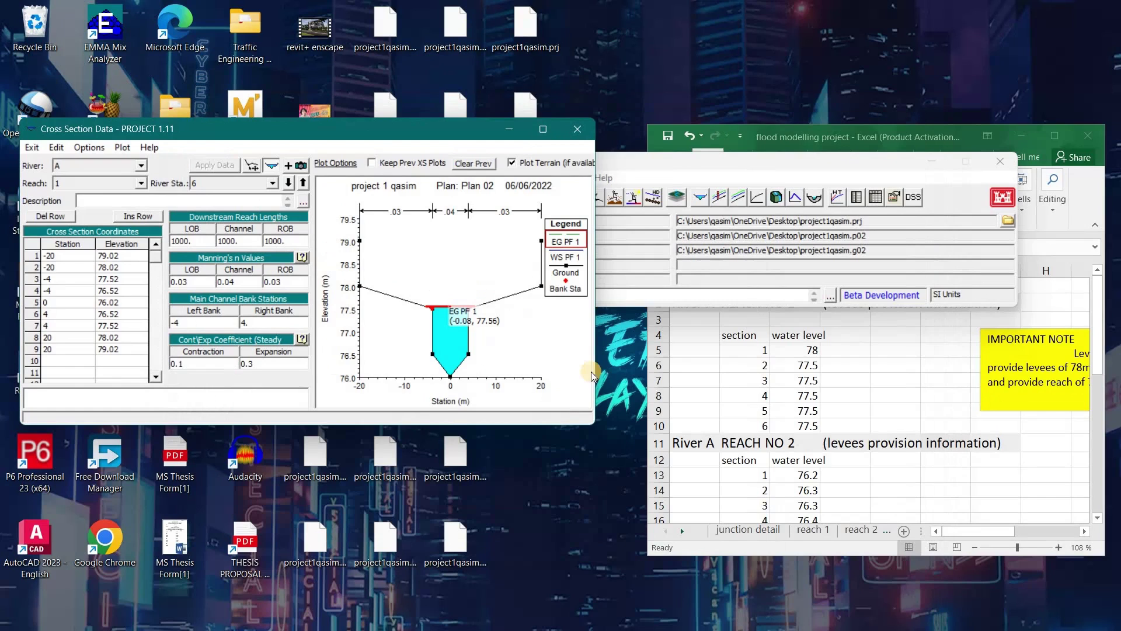
# Step: Scroll Excel to the reach 1 levee rows, confirming stations -4 and 4 at elevation 78
pyautogui.click(792, 358)
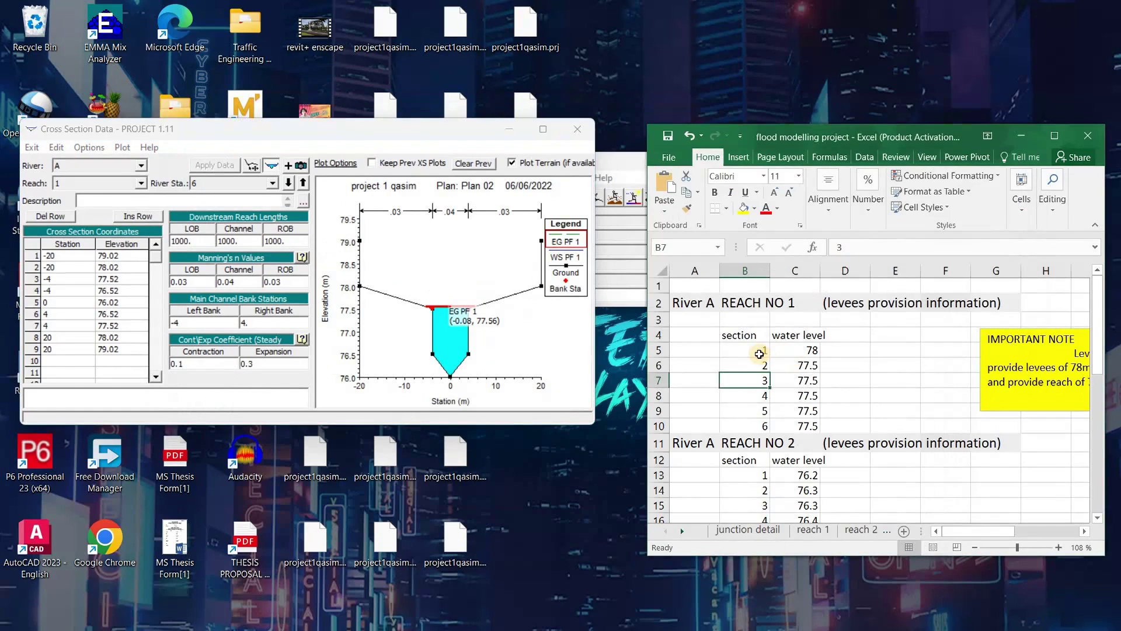
pyautogui.click(761, 350)
pyautogui.click(784, 354)
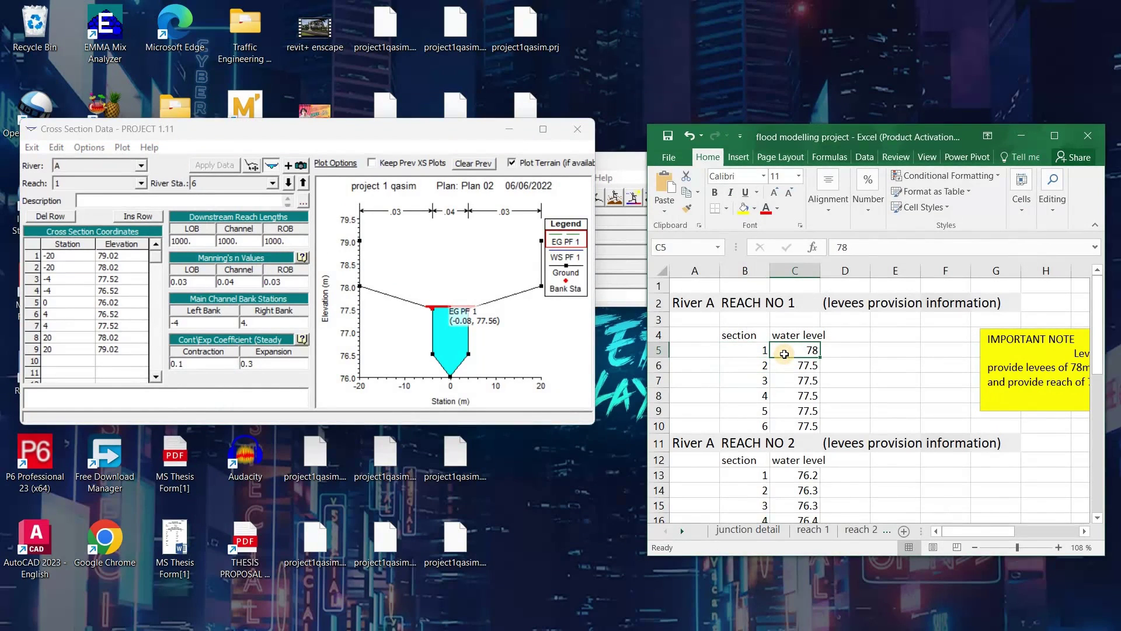
pyautogui.scroll(-5, 784, 353)
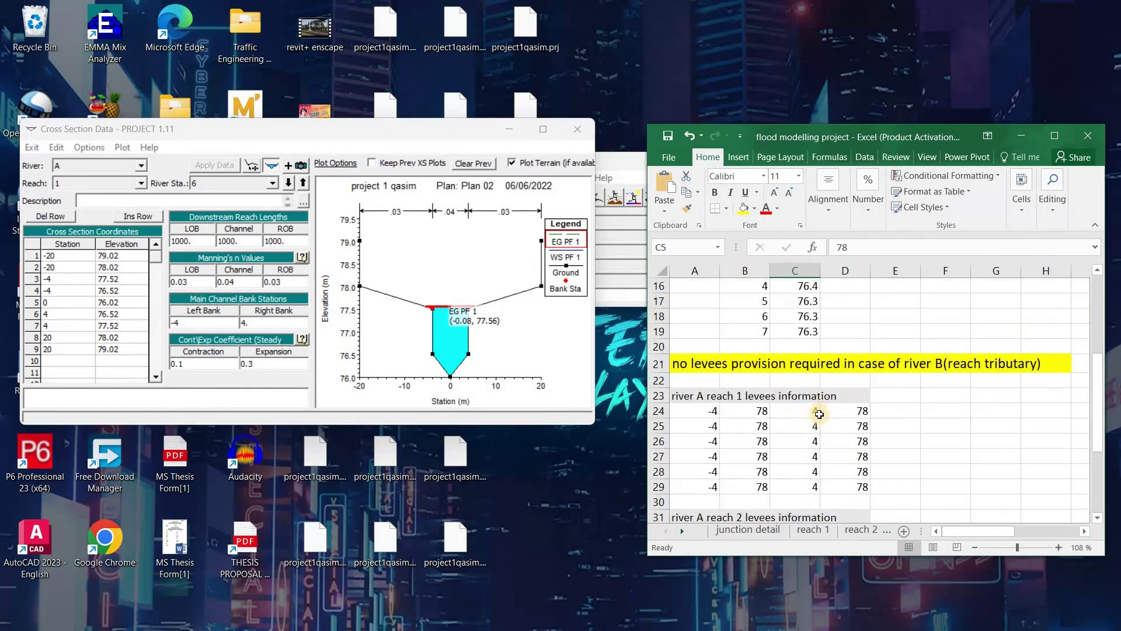
pyautogui.scroll(-1, 819, 413)
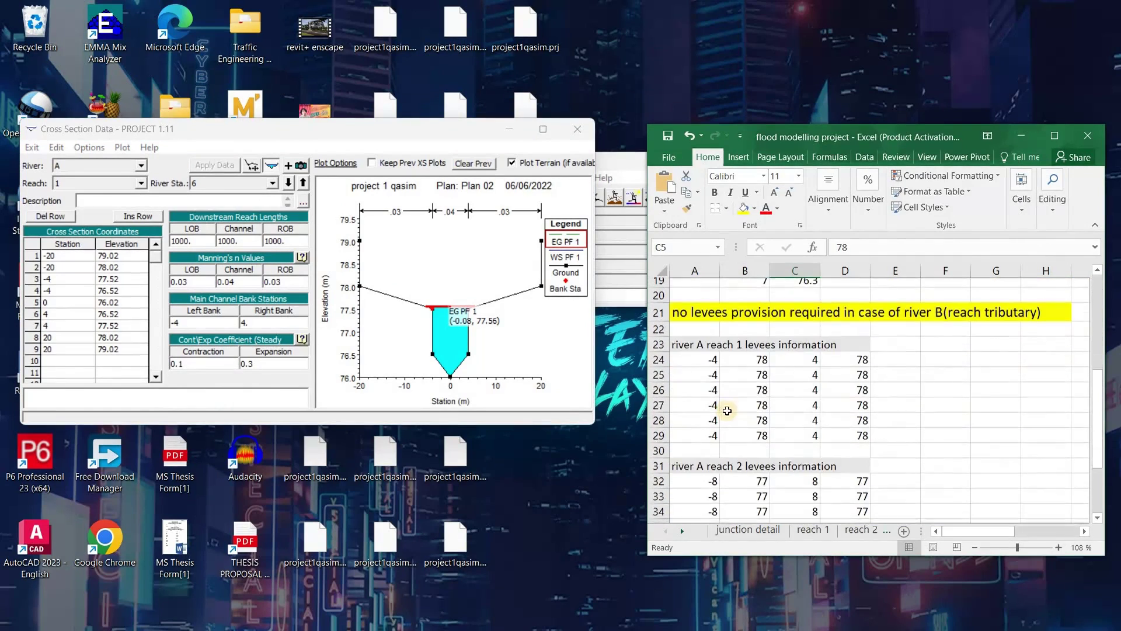
pyautogui.click(416, 318)
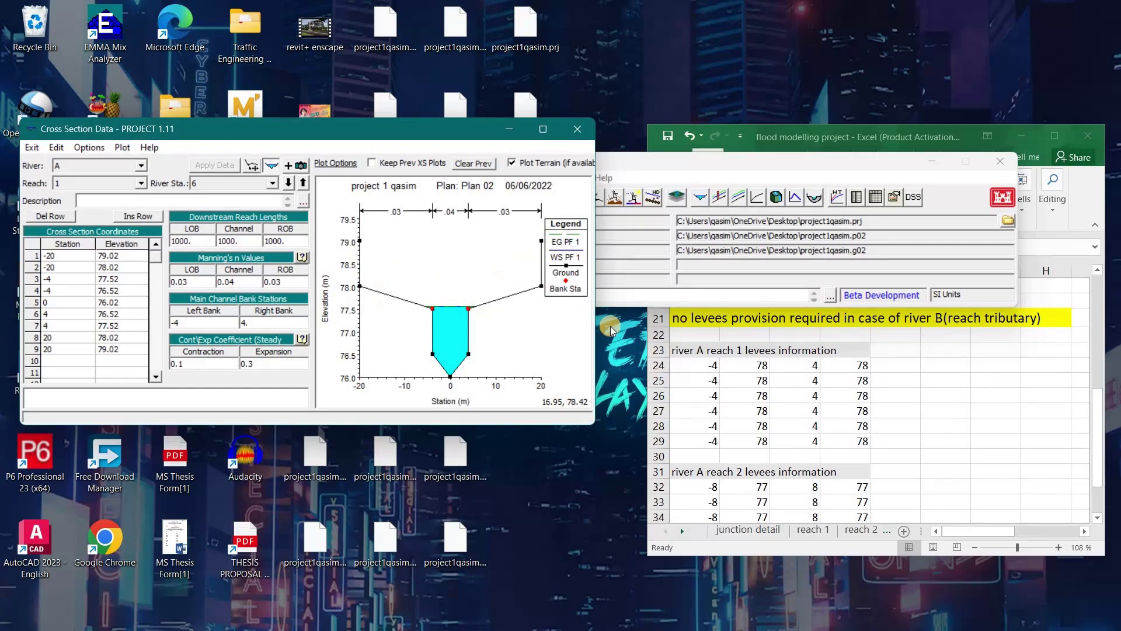
pyautogui.click(691, 368)
pyautogui.click(737, 367)
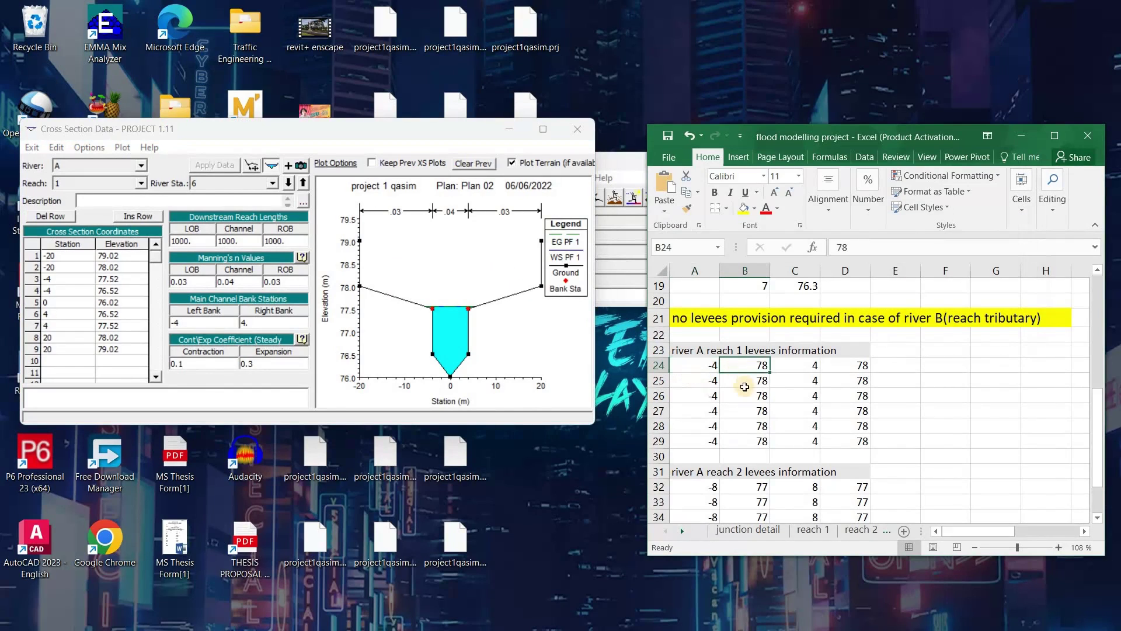
pyautogui.scroll(1, 743, 388)
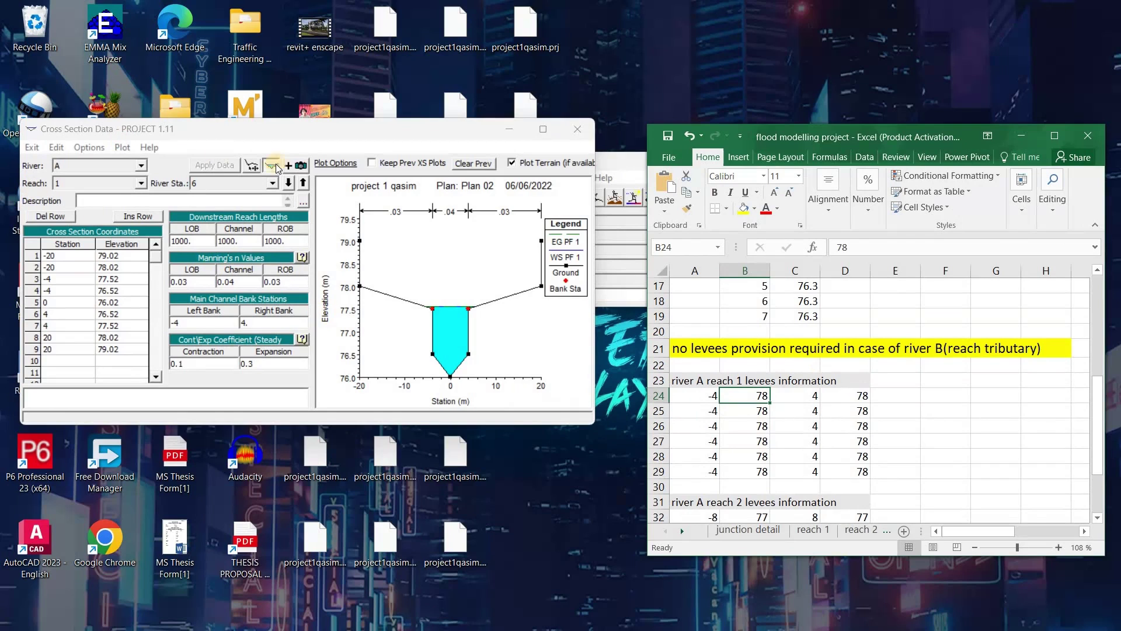
# Step: Close Cross Section Data and open the Tables > Levees editor for river A, reach 1
pyautogui.click(576, 129)
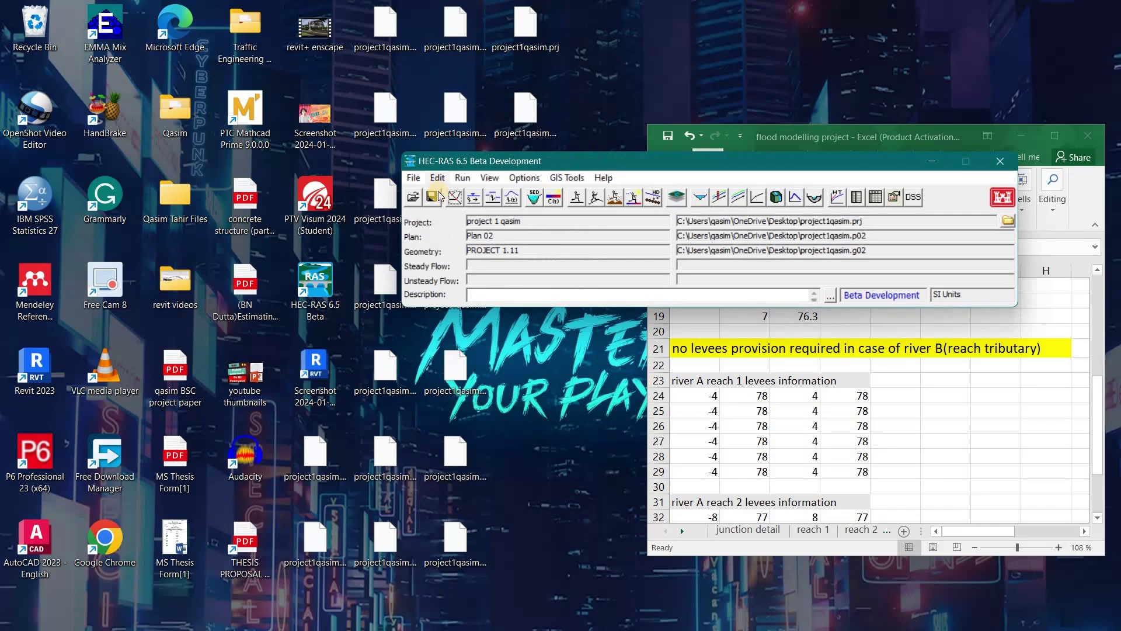
pyautogui.click(455, 200)
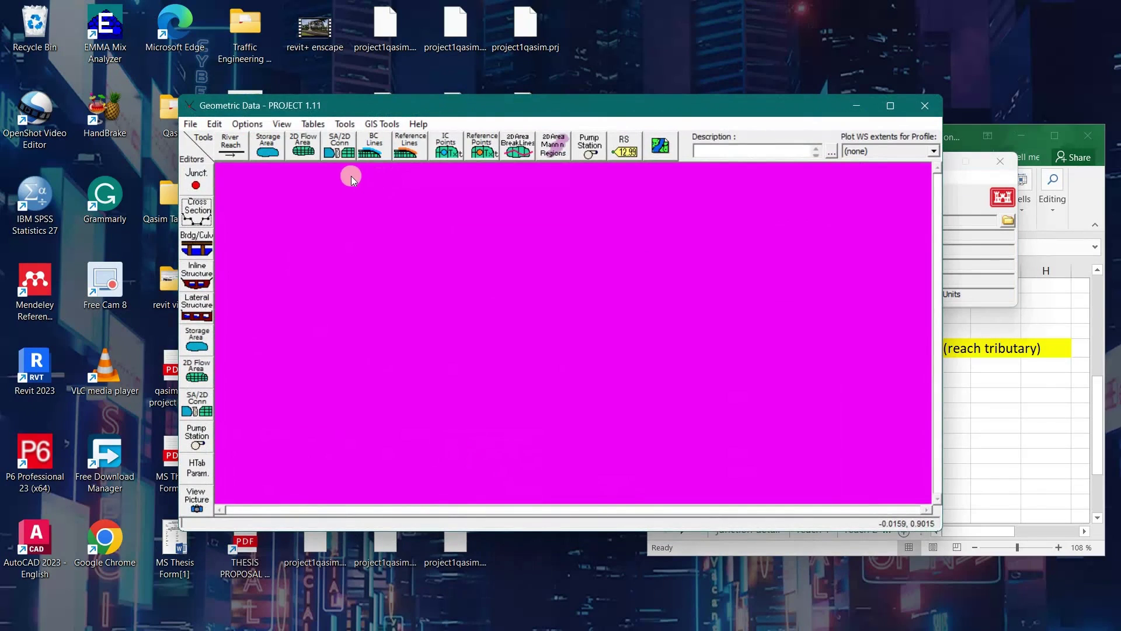
pyautogui.click(310, 125)
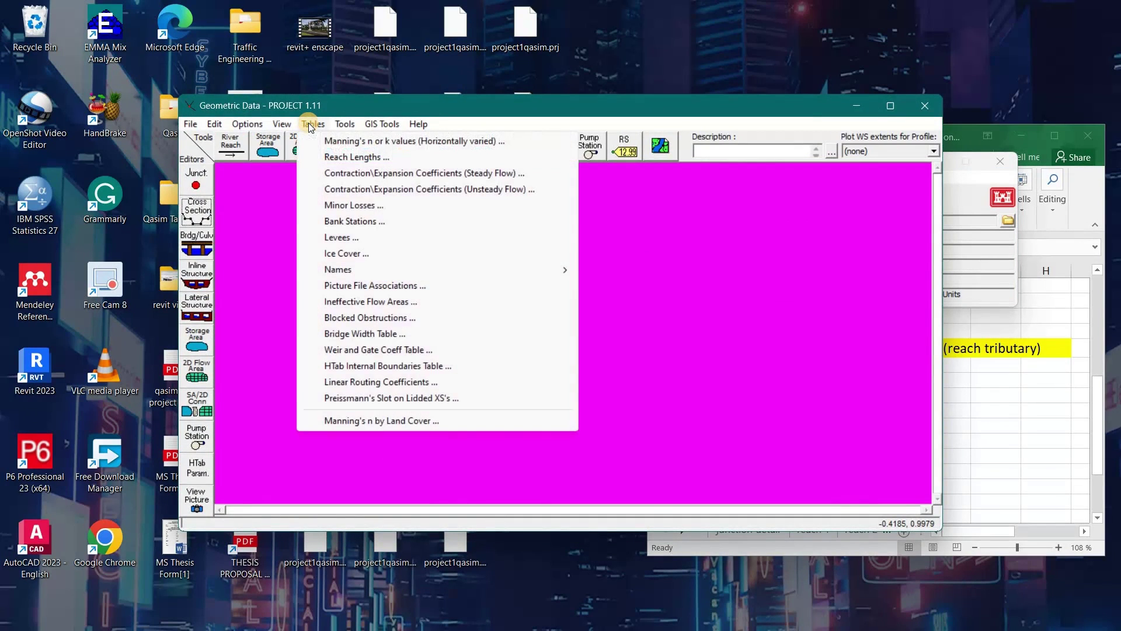
pyautogui.click(370, 234)
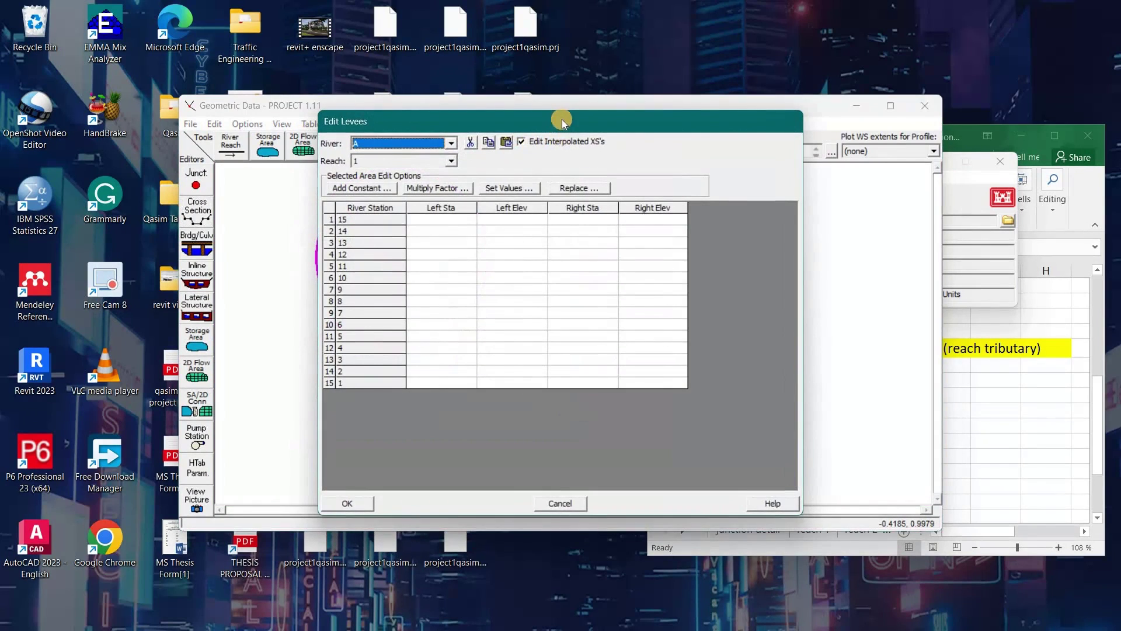
pyautogui.moveTo(562, 119); pyautogui.dragTo(467, 133)
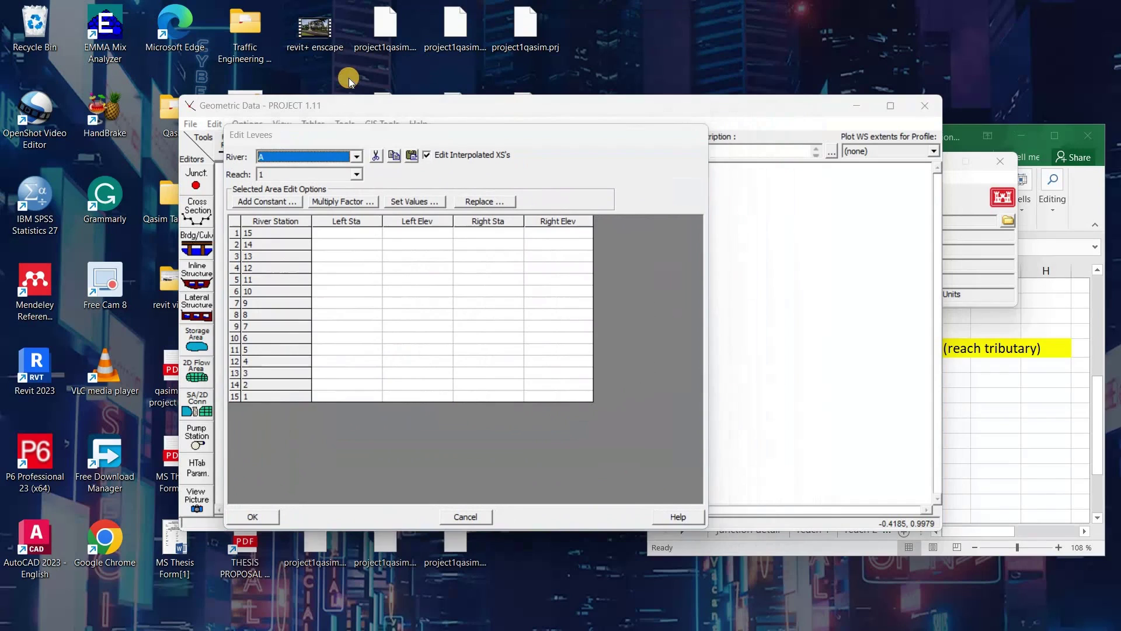
pyautogui.click(355, 156)
pyautogui.click(358, 170)
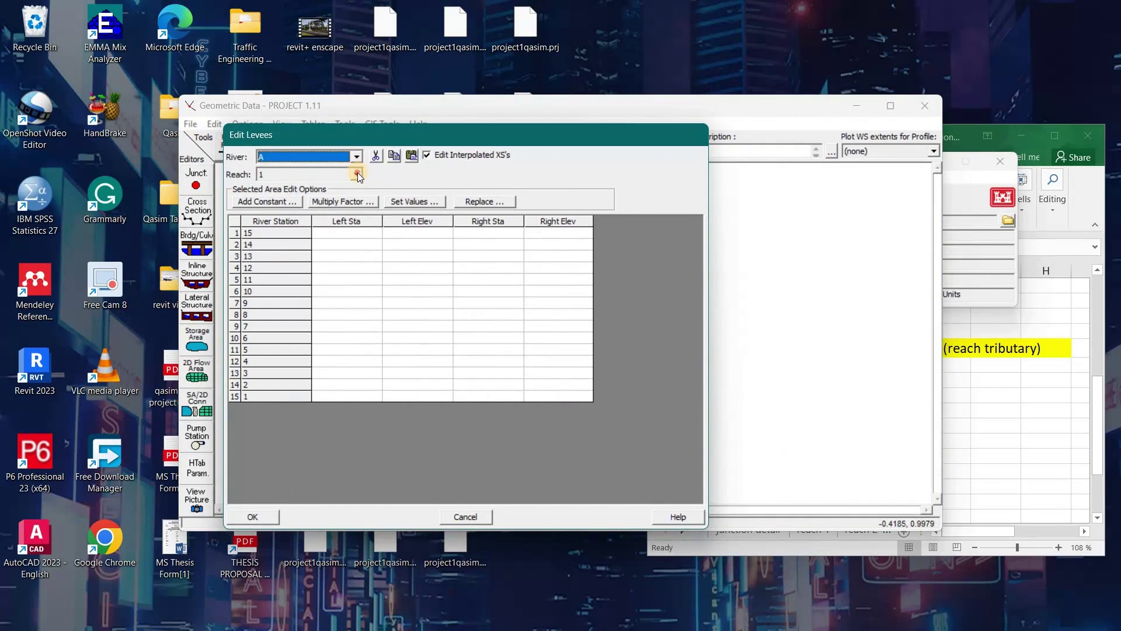
pyautogui.click(358, 173)
pyautogui.click(357, 173)
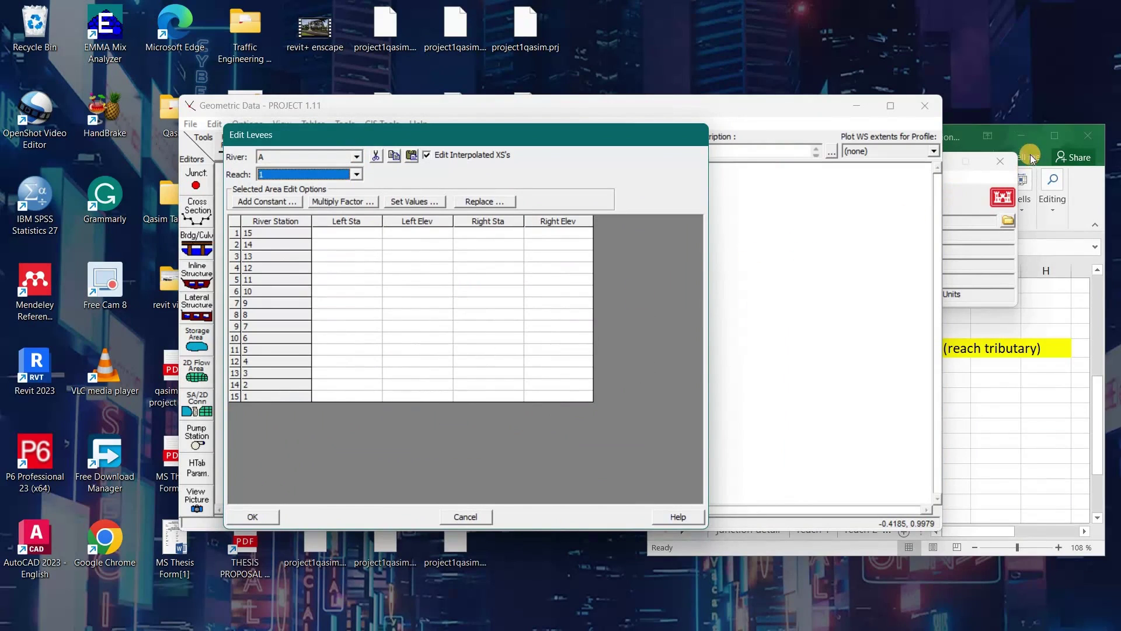
# Step: Maximize the workbook and locate the reach 1 levee rows starting at A24
pyautogui.click(1045, 157)
pyautogui.click(1054, 136)
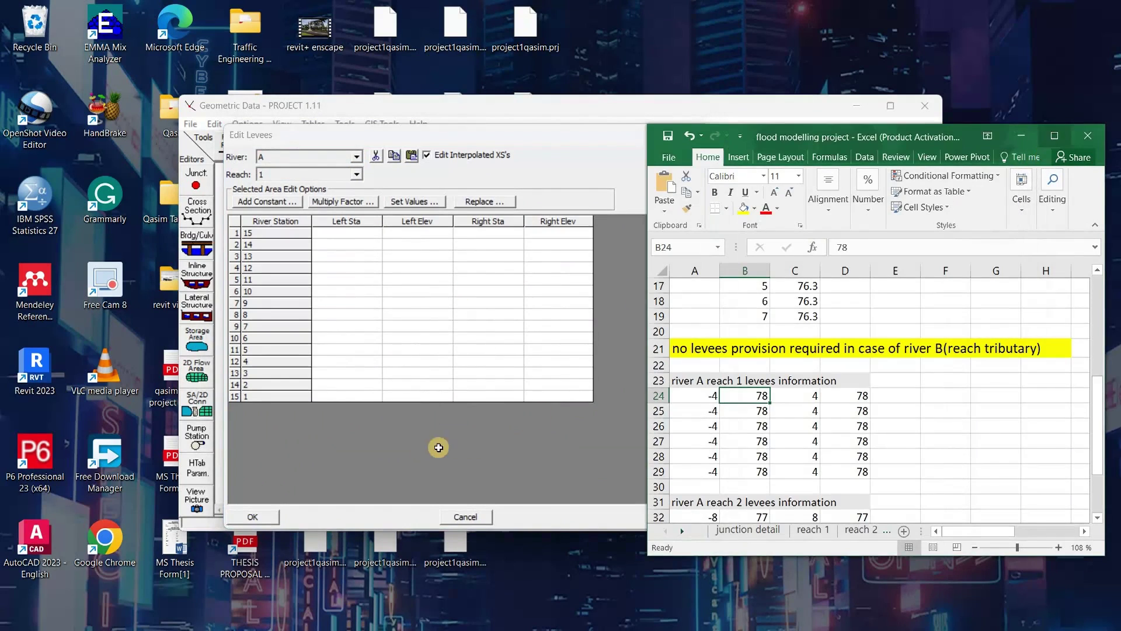
pyautogui.scroll(5, 424, 450)
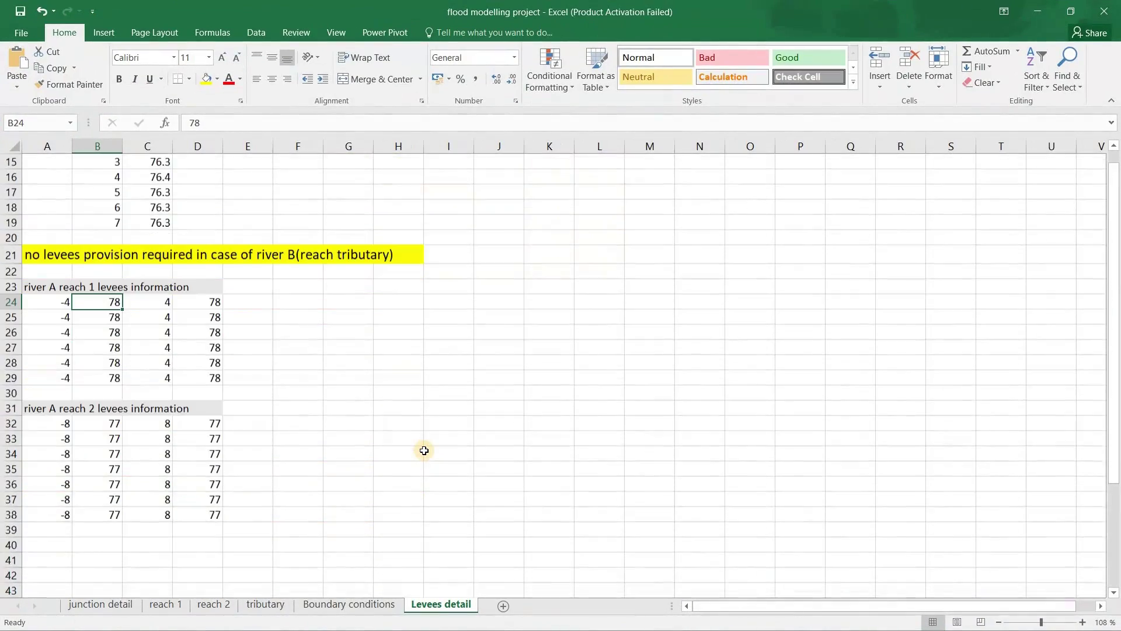
pyautogui.scroll(1, 424, 450)
pyautogui.click(160, 327)
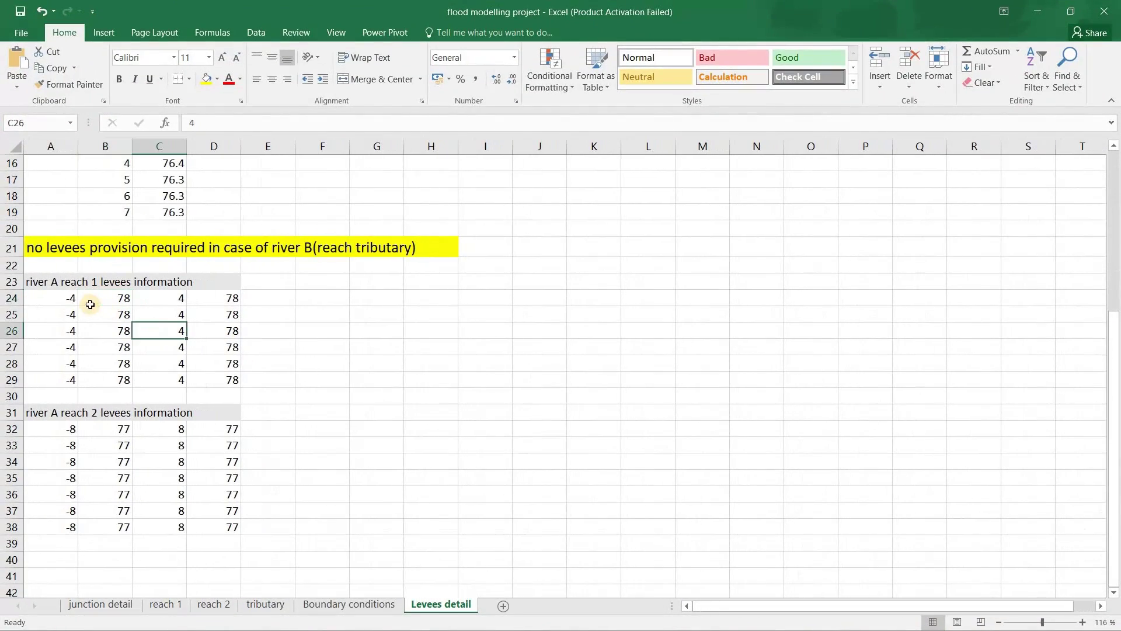
pyautogui.click(90, 304)
pyautogui.press('Left')
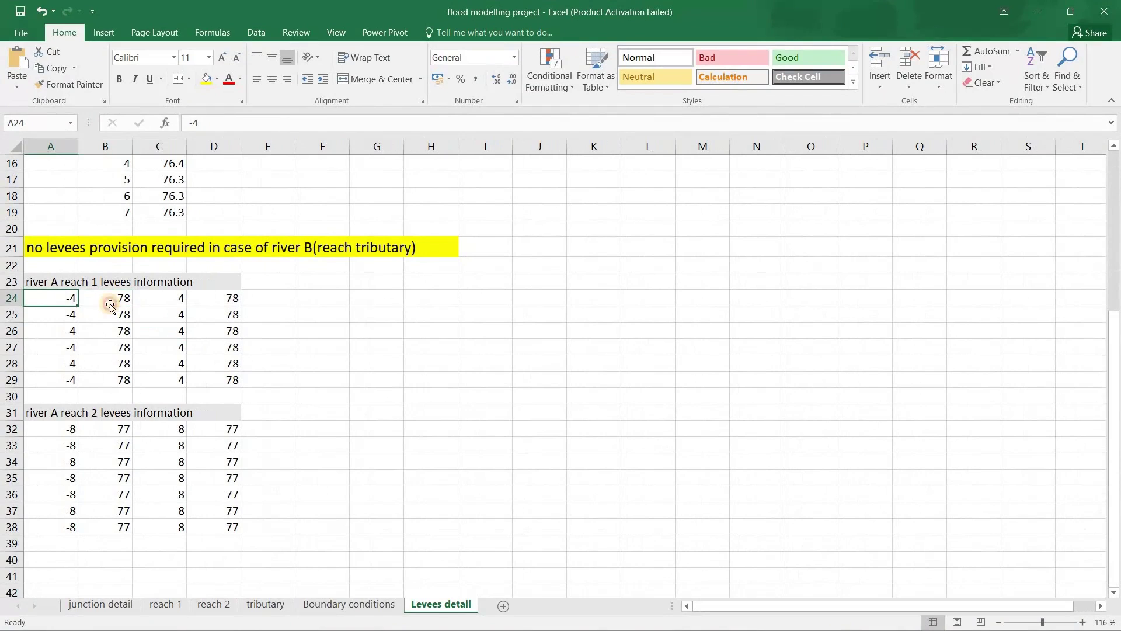
pyautogui.click(109, 304)
pyautogui.hotkey('ctrl', 'Down')
pyautogui.click(119, 302)
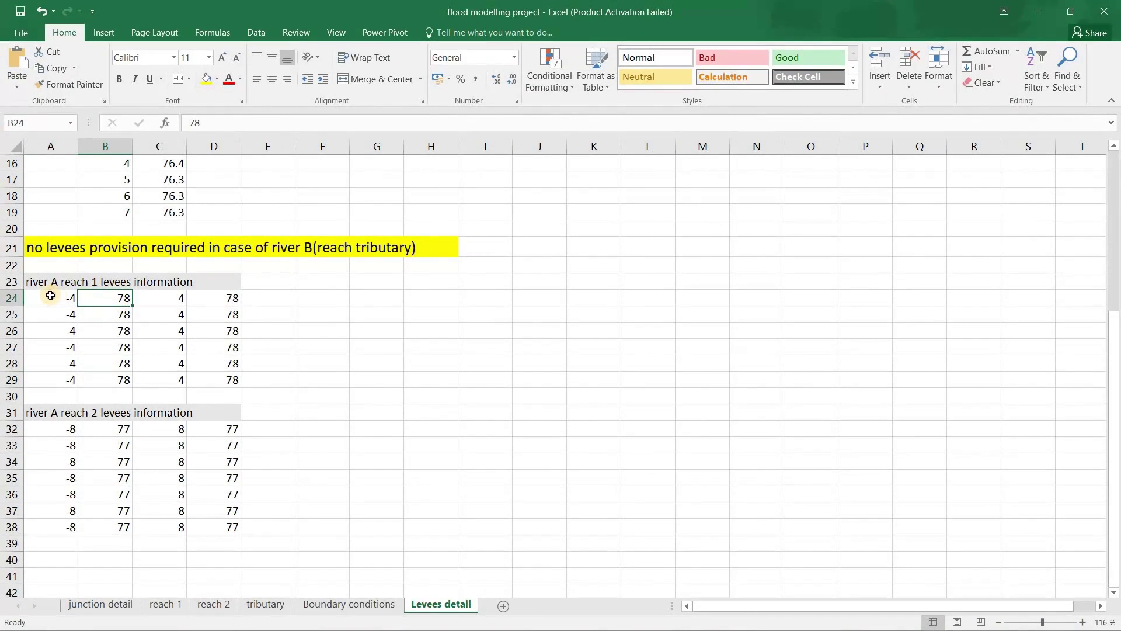
# Step: Copy the levee values in A24:D29 (-4, 78, 4, 78) and minimize Excel
pyautogui.moveTo(51, 295)
pyautogui.mouseDown()
pyautogui.moveTo(220, 365)
pyautogui.moveTo(222, 380)
pyautogui.mouseUp()
pyautogui.hotkey('ctrl', 'c')
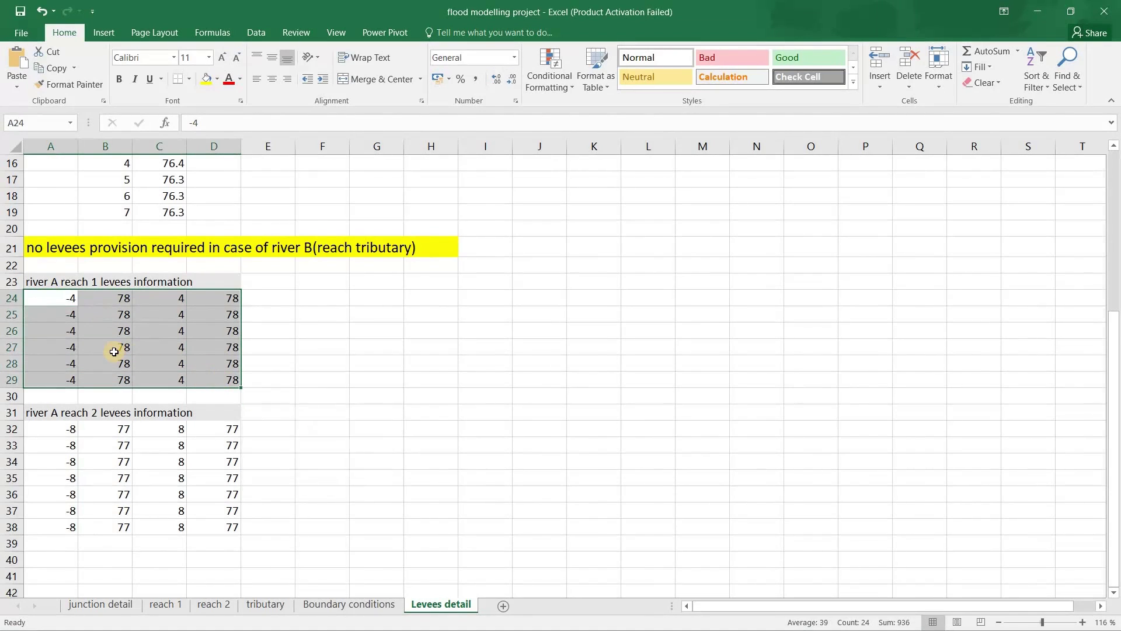
pyautogui.scroll(1, 109, 403)
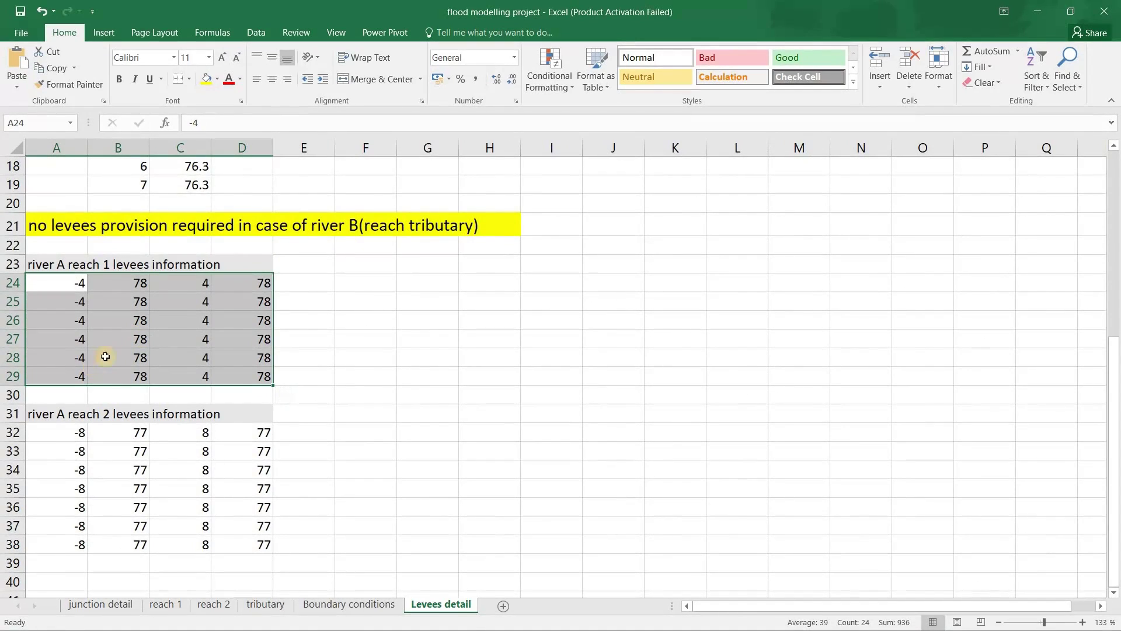
pyautogui.rightClick(91, 327)
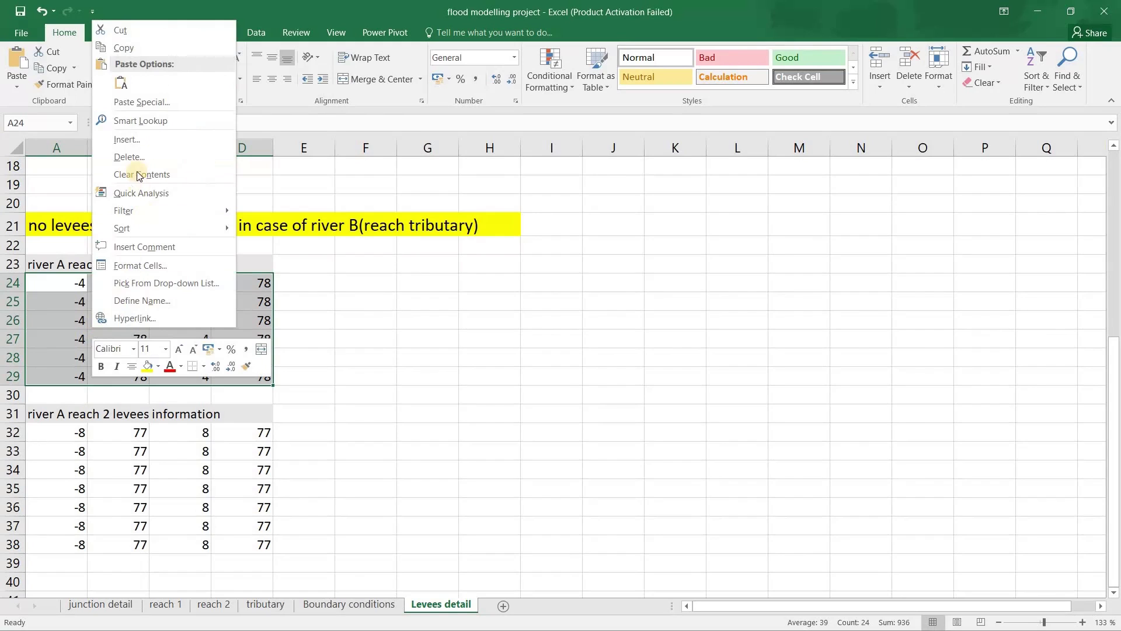
pyautogui.click(134, 48)
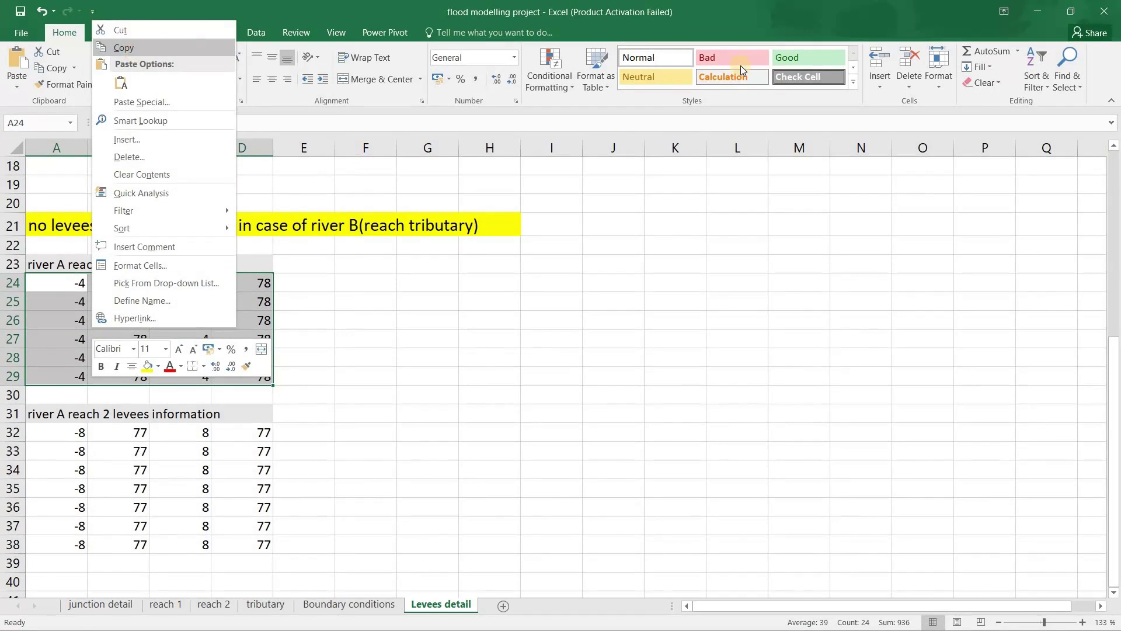
pyautogui.click(1034, 12)
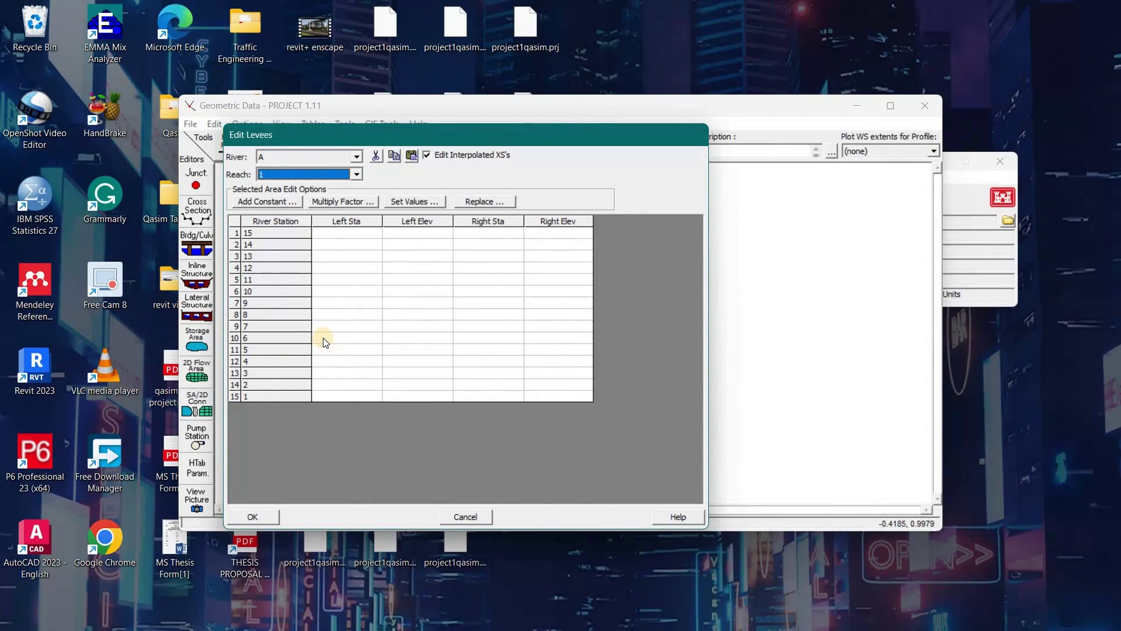
# Step: Paste levees at -4 and 4, elevation 78, into stations 6 to 1 and accept with OK
pyautogui.click(350, 339)
pyautogui.moveTo(373, 354); pyautogui.dragTo(530, 391)
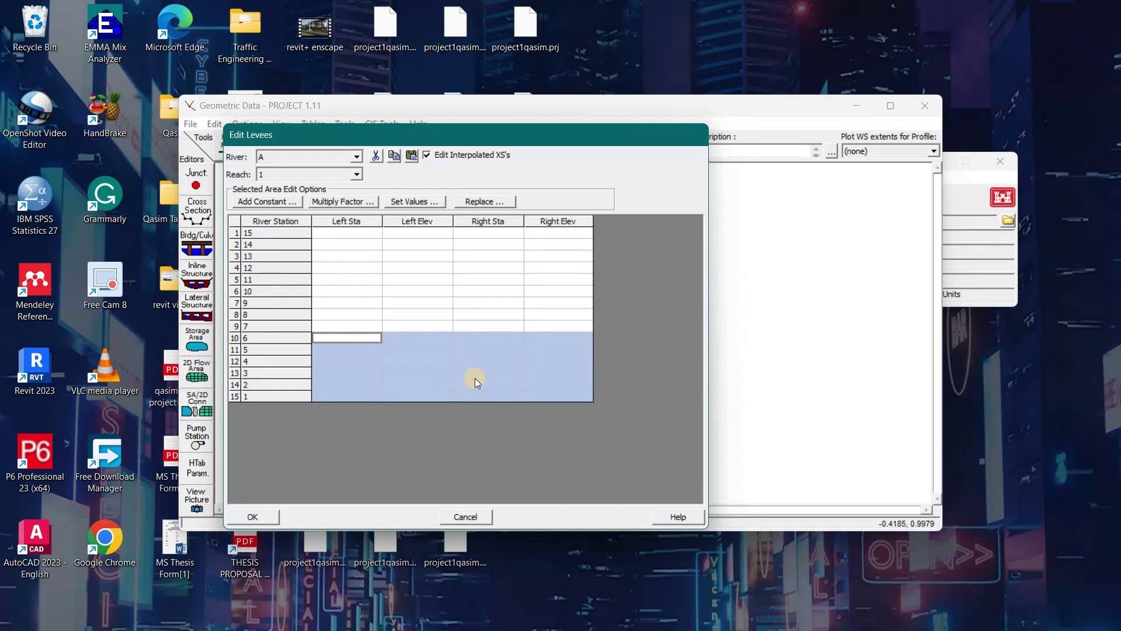
pyautogui.hotkey('ctrl', 'v')
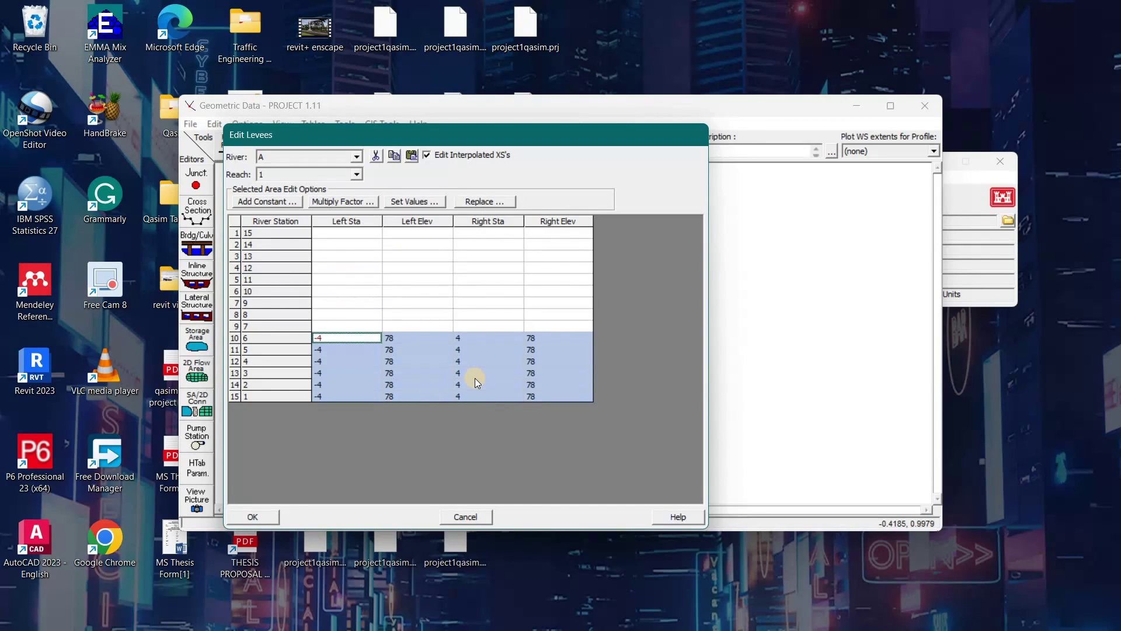
pyautogui.click(259, 518)
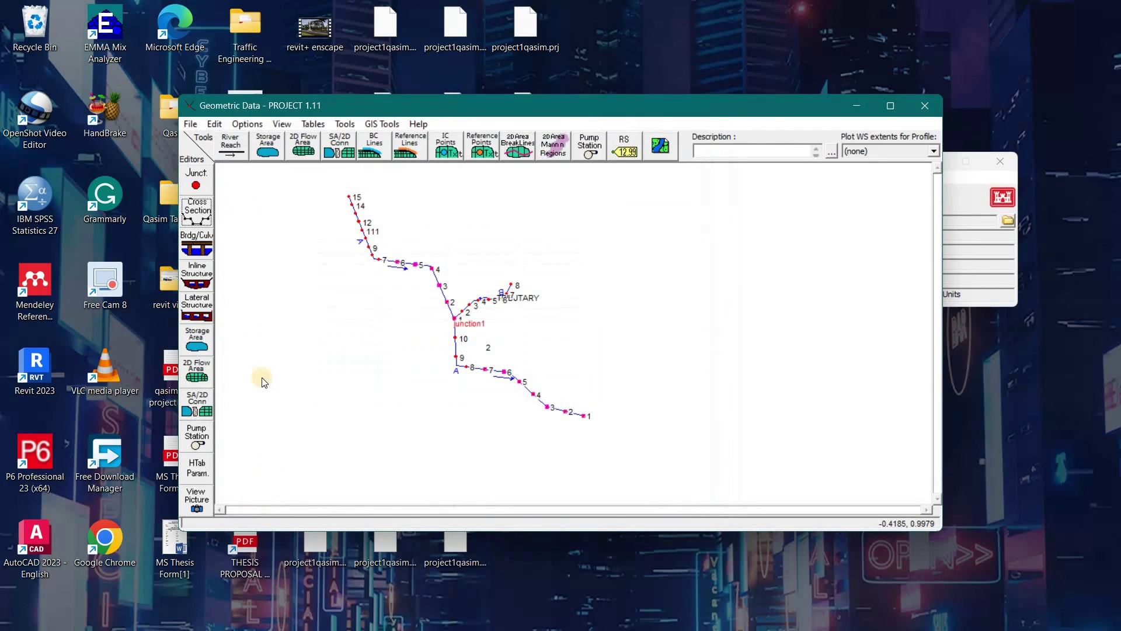
# Step: Reopen Cross Section Data on reach 1 and step downstream to station 6 to check its levees
pyautogui.click(198, 208)
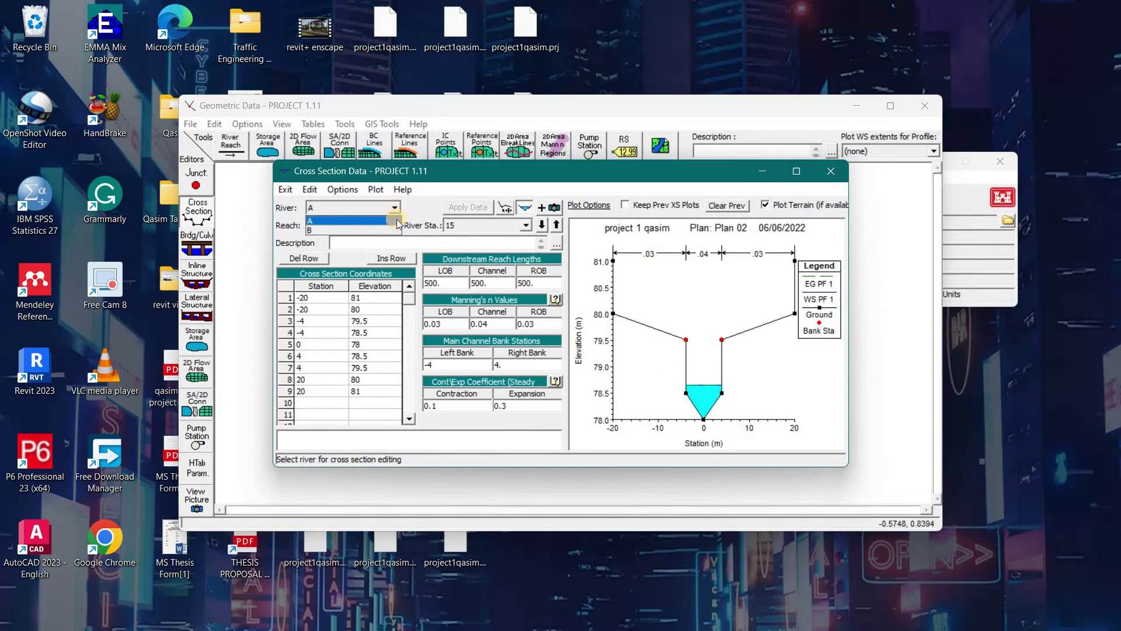
pyautogui.click(395, 225)
pyautogui.click(348, 236)
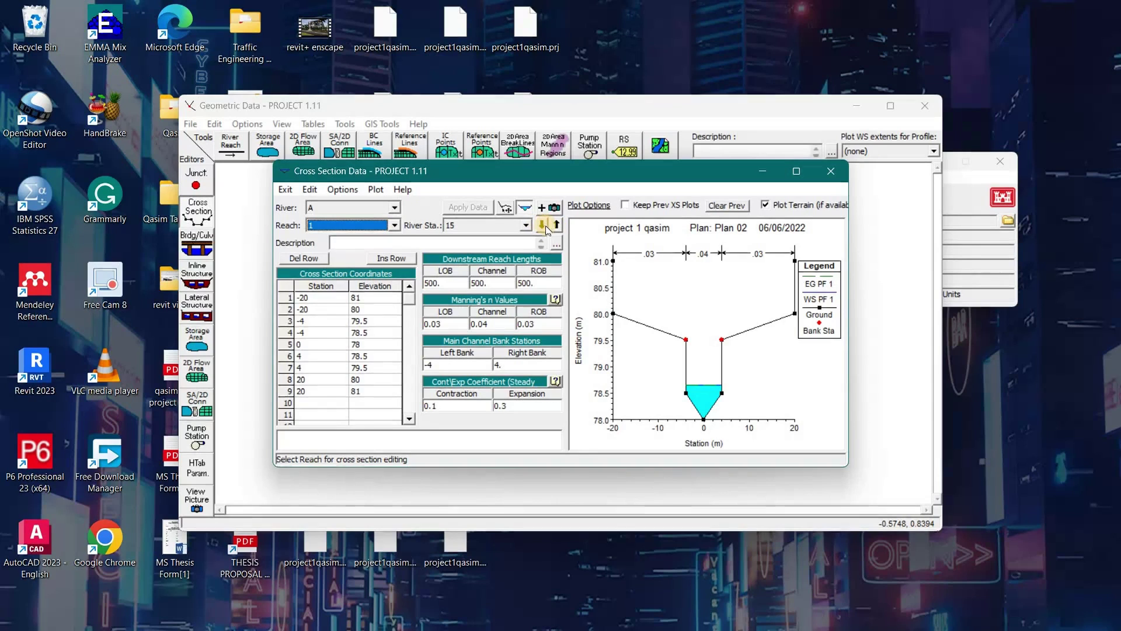
pyautogui.click(546, 225)
pyautogui.click(545, 225)
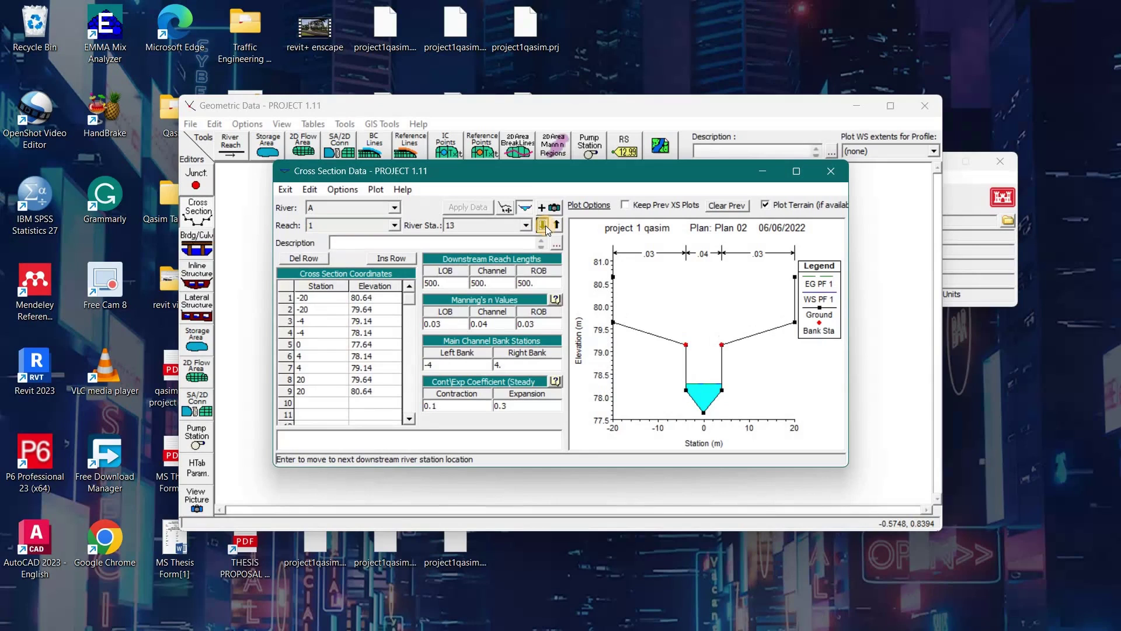
pyautogui.click(546, 226)
pyautogui.click(545, 226)
pyautogui.click(545, 225)
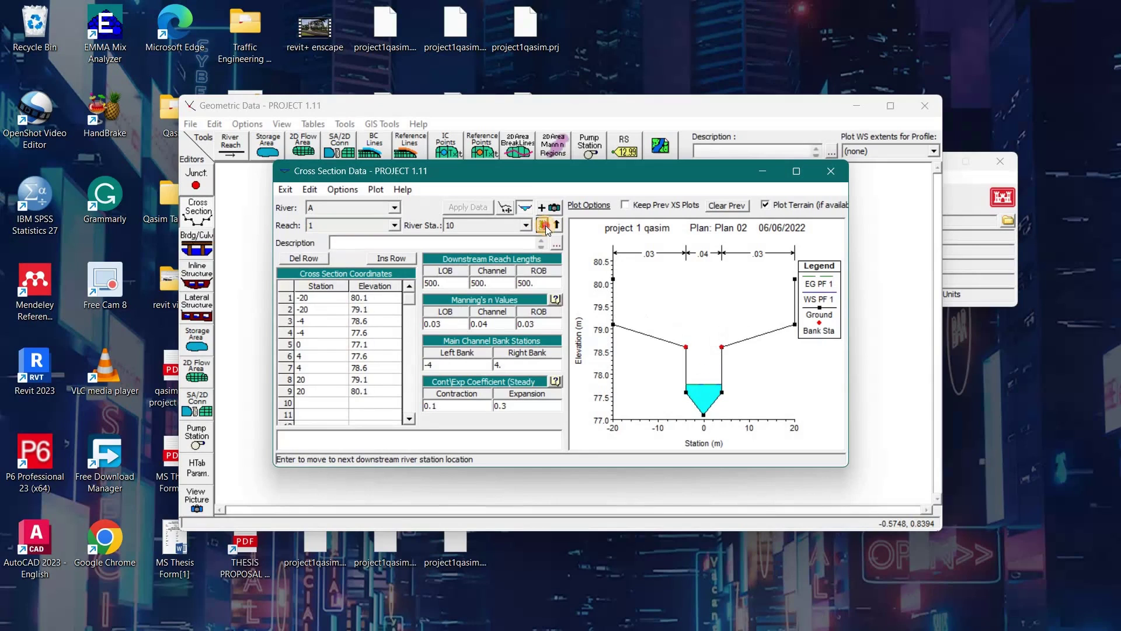
pyautogui.click(545, 225)
pyautogui.click(545, 225)
pyautogui.click(545, 225)
pyautogui.click(546, 225)
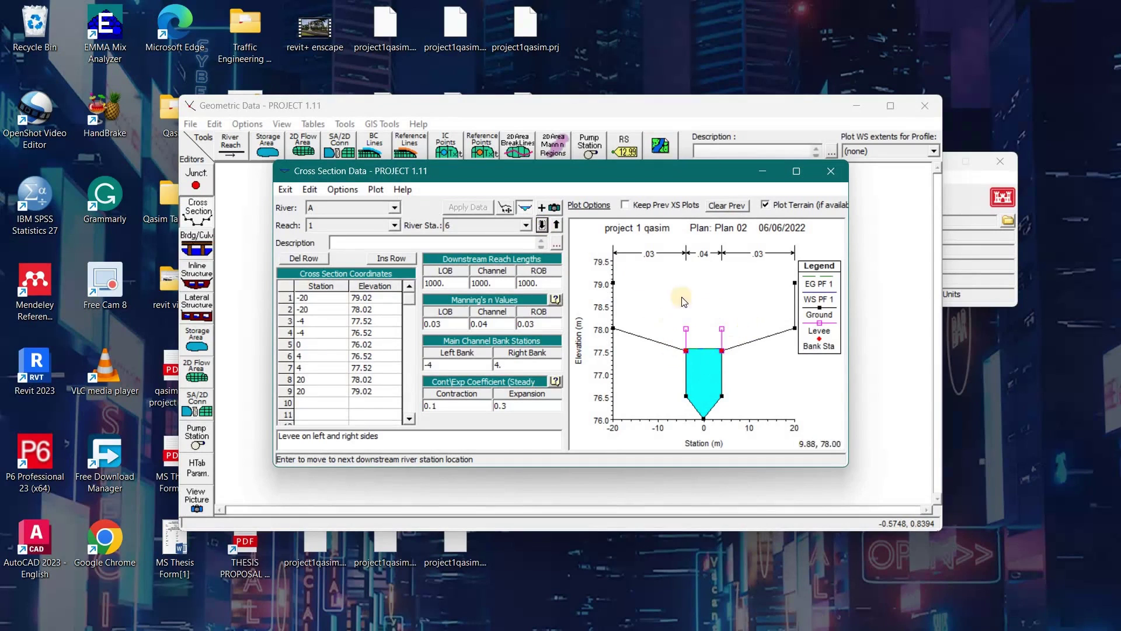
# Step: Step through stations 5 to 2, wrap around, and step back down to the leveed stations
pyautogui.click(542, 225)
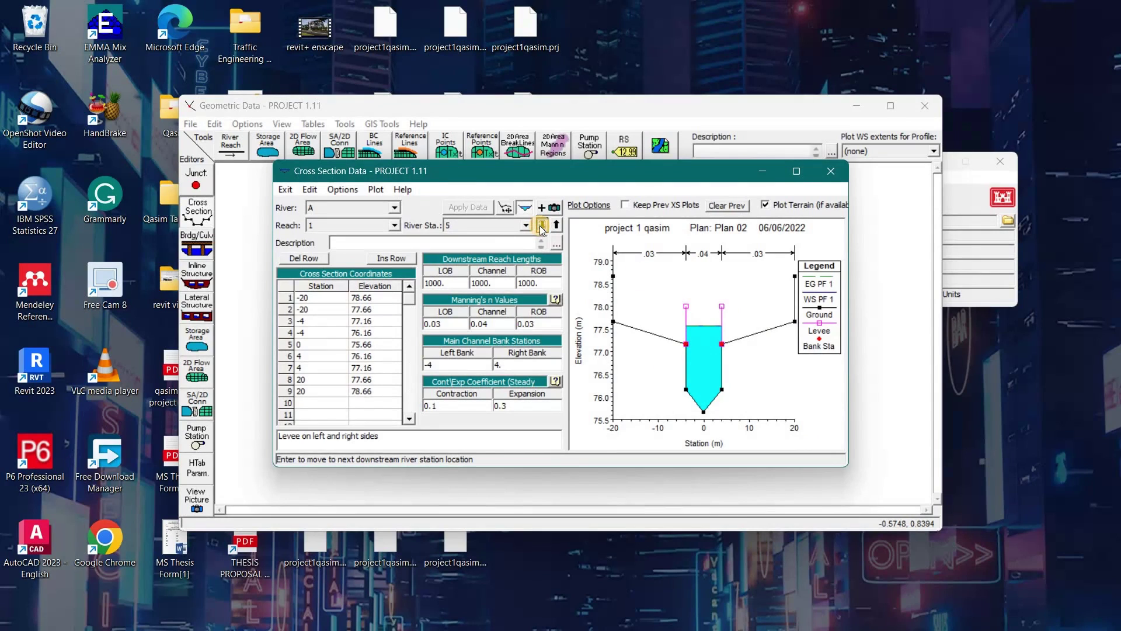
pyautogui.click(542, 225)
pyautogui.click(542, 225)
pyautogui.click(542, 225)
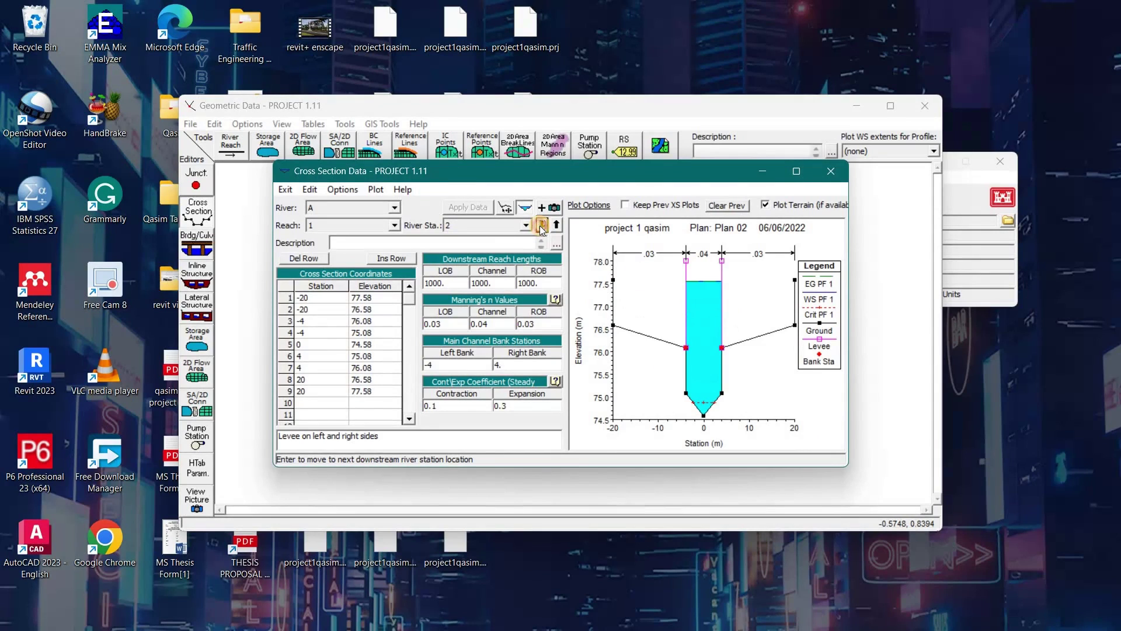
pyautogui.click(542, 225)
pyautogui.click(542, 225)
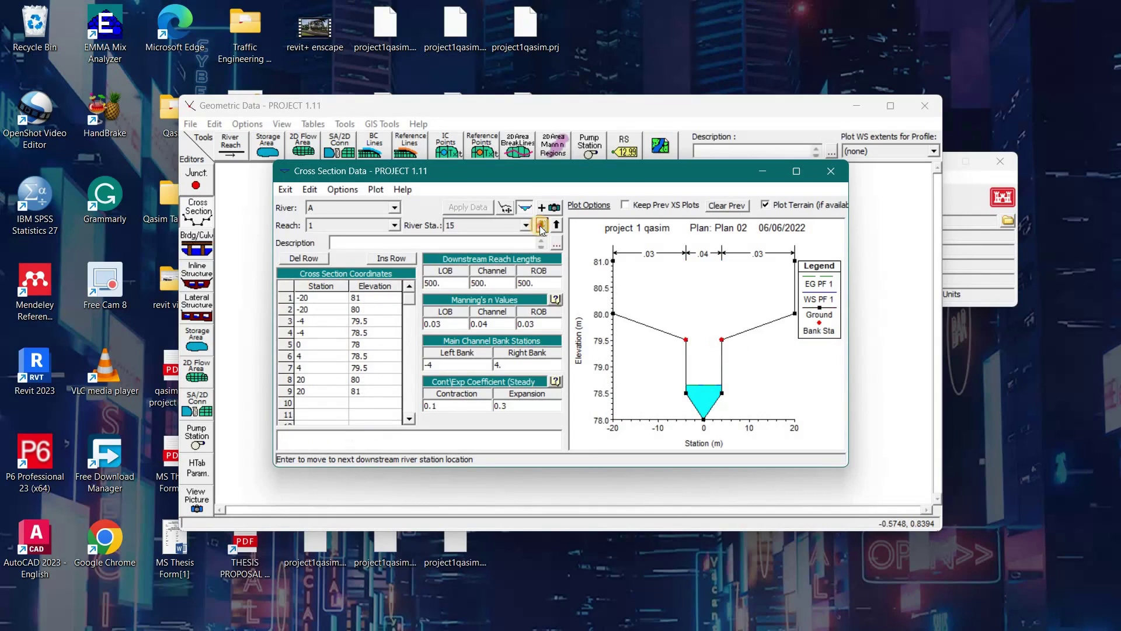
pyautogui.click(542, 226)
pyautogui.click(542, 226)
pyautogui.click(542, 226)
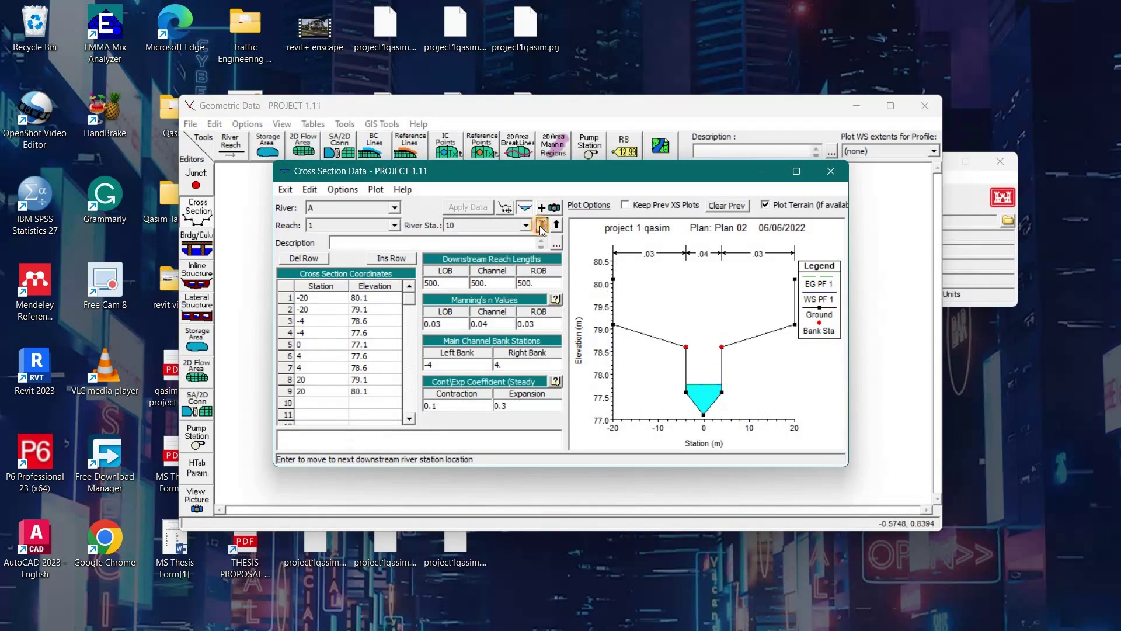
pyautogui.click(542, 226)
pyautogui.click(542, 226)
pyautogui.click(542, 225)
pyautogui.click(541, 225)
pyautogui.click(541, 226)
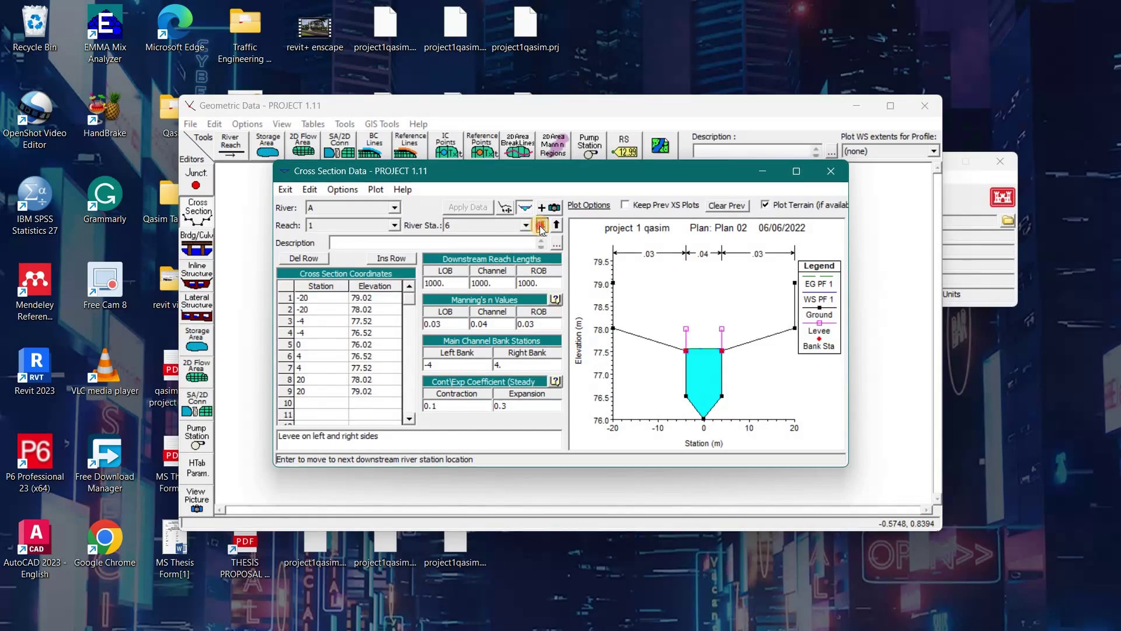
pyautogui.click(542, 226)
pyautogui.click(542, 226)
pyautogui.click(542, 225)
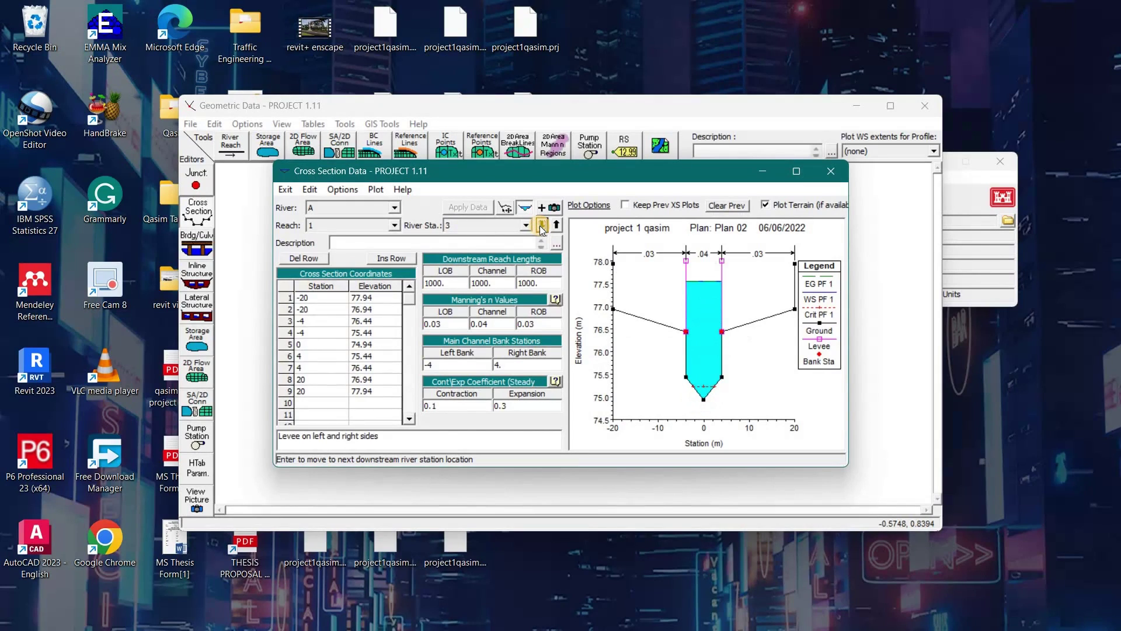